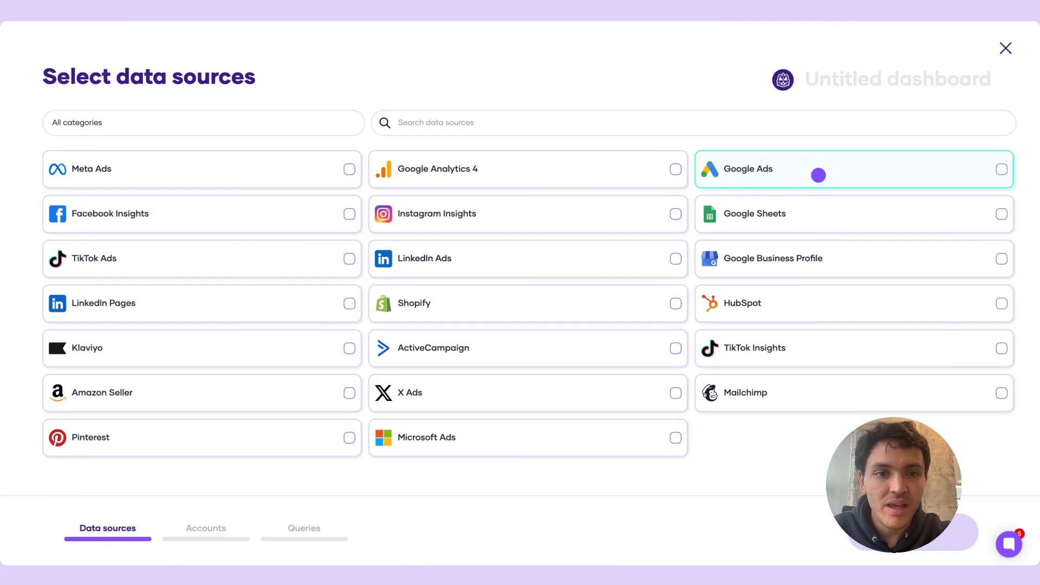
- Select Google Ads as the data source, name the dashboard "Client A", and continue to the account connection stage
{"action": "left_click", "coordinate": [818, 175]}
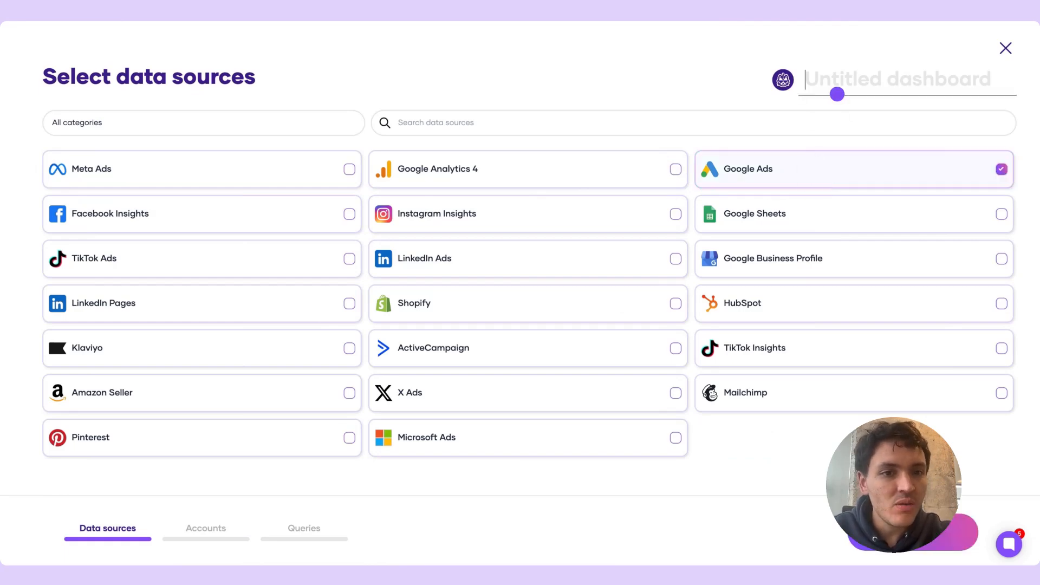
{"action": "left_click", "coordinate": [841, 76]}
{"action": "type", "text": "Client A"}
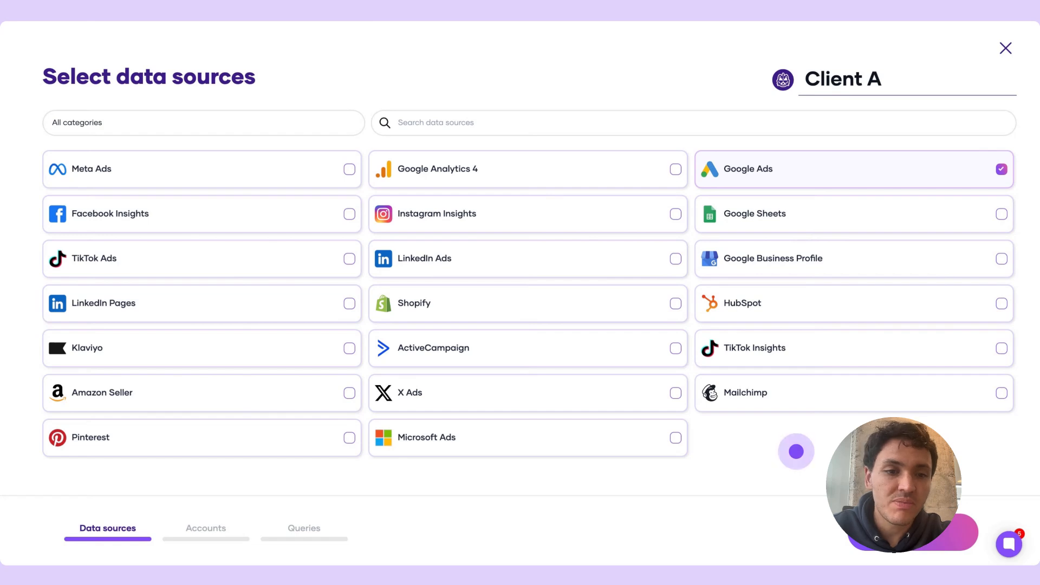
{"action": "left_click", "coordinate": [903, 532]}
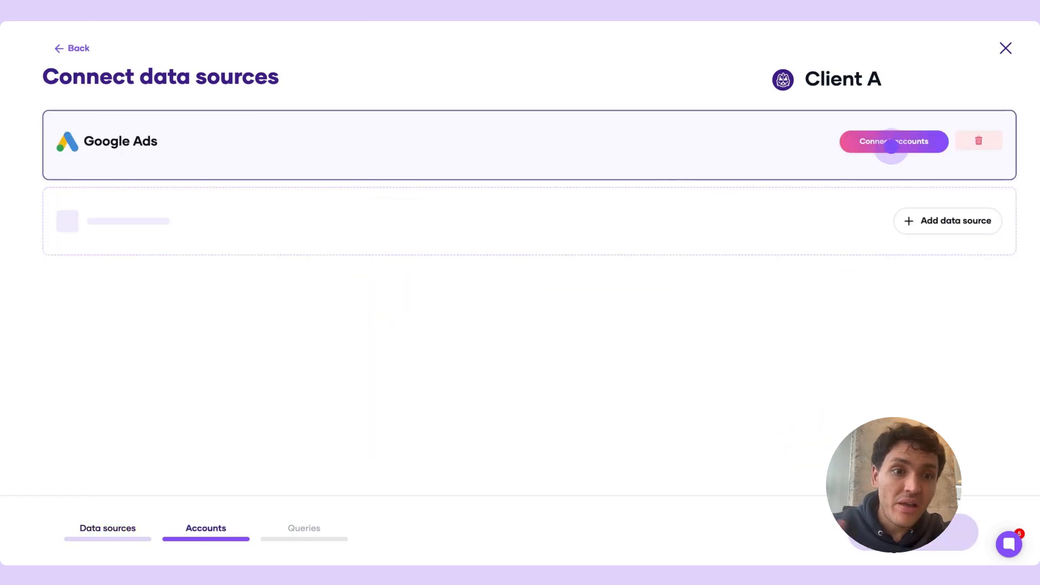
- Connect the Porter Metrics Google Ads account to the Google Ads source and continue to the queries stage
{"action": "left_click", "coordinate": [891, 146]}
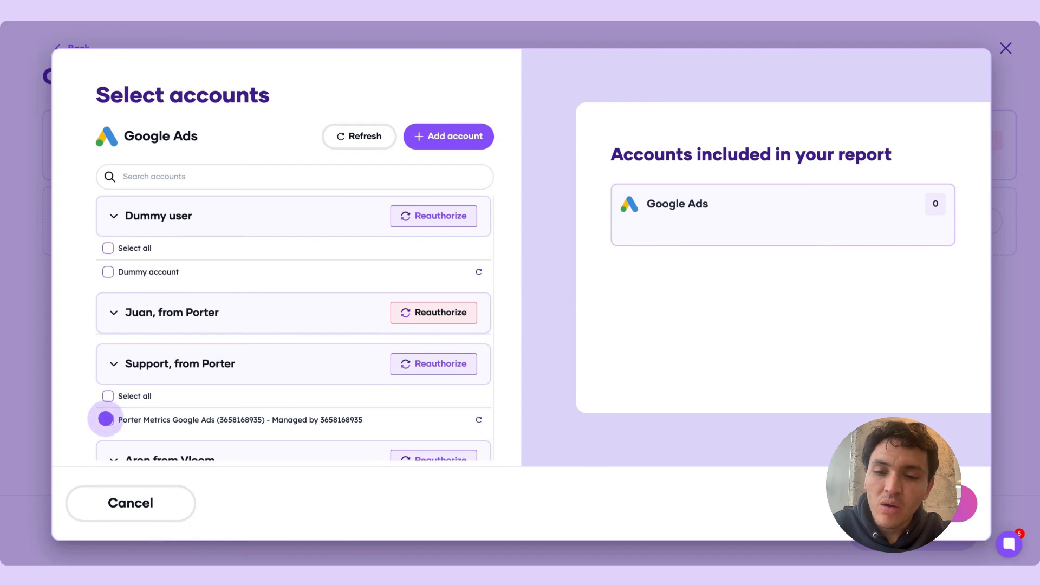
{"action": "left_click", "coordinate": [107, 419]}
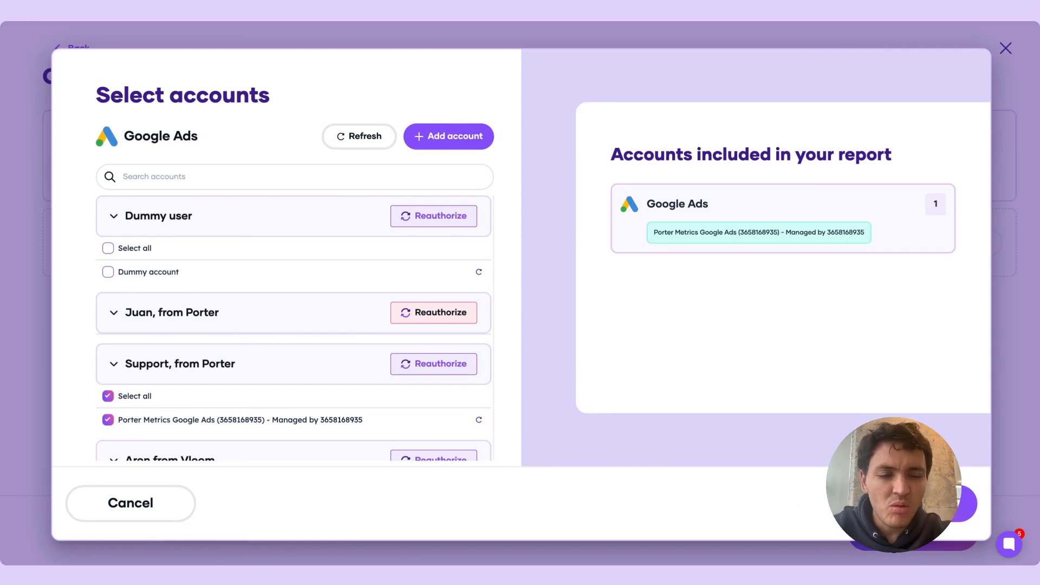
{"action": "left_click", "coordinate": [912, 504]}
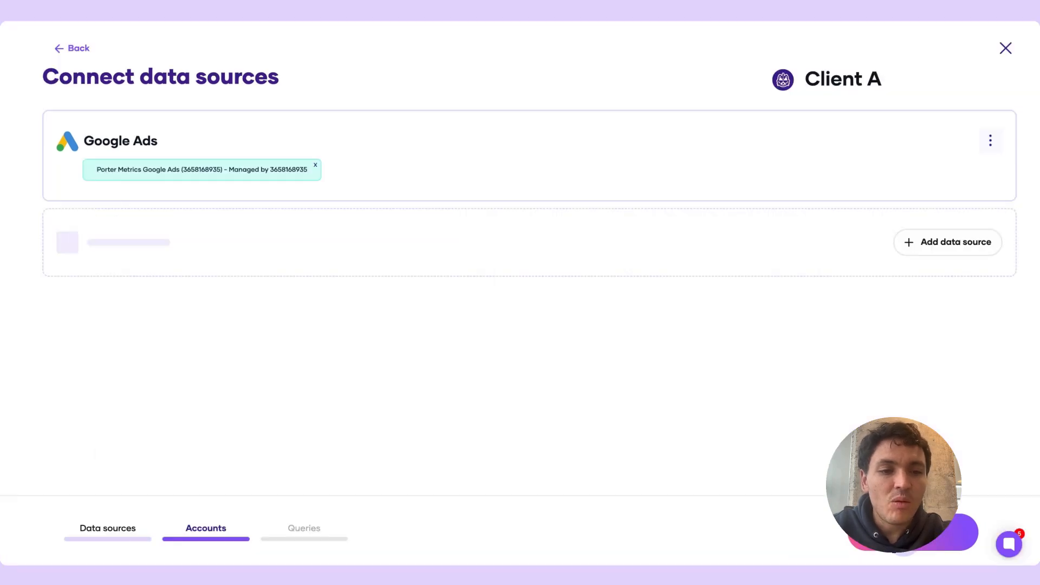
{"action": "left_click", "coordinate": [903, 538]}
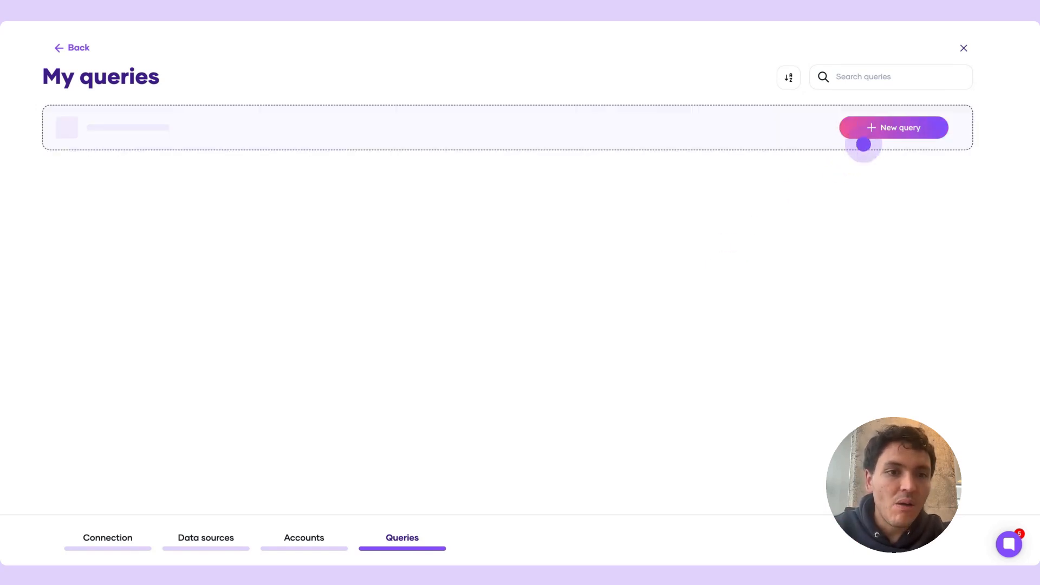
- Create a new query named "Campaign performance" and collapse its data source settings
{"action": "left_click", "coordinate": [853, 129]}
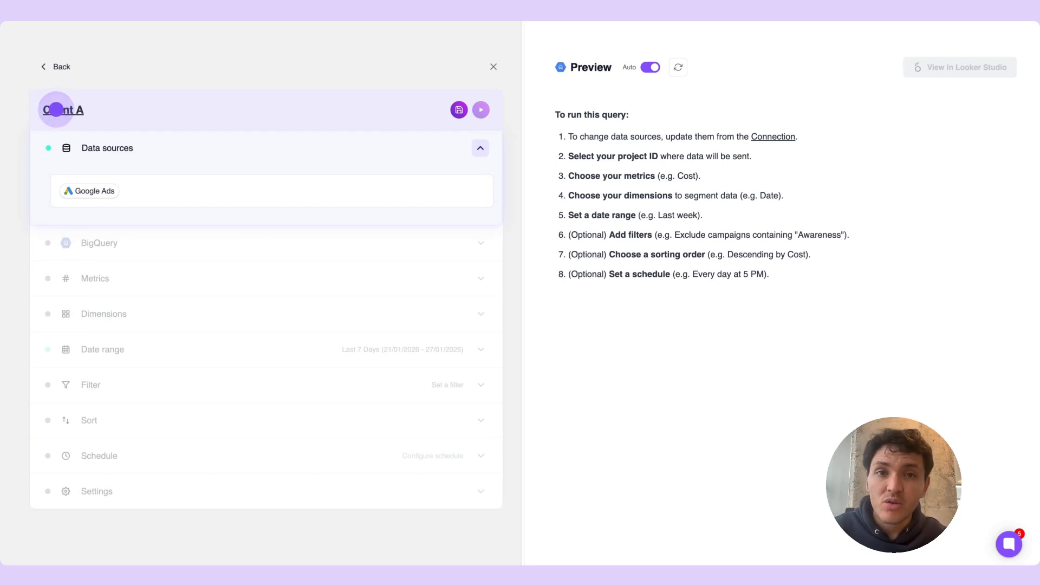
{"action": "left_click", "coordinate": [56, 109]}
{"action": "type", "text": "S"}
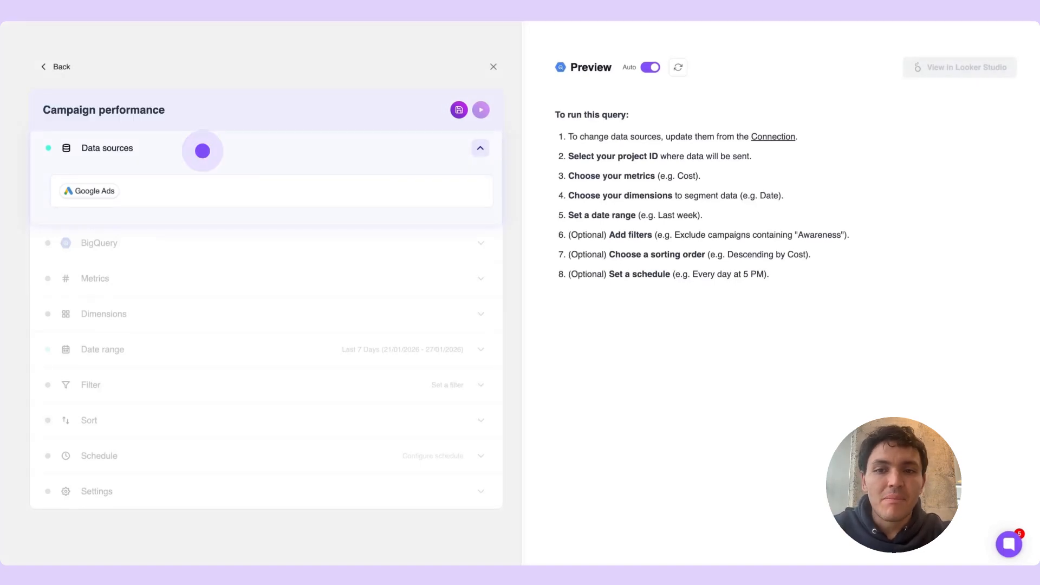
{"action": "left_click", "coordinate": [202, 150]}
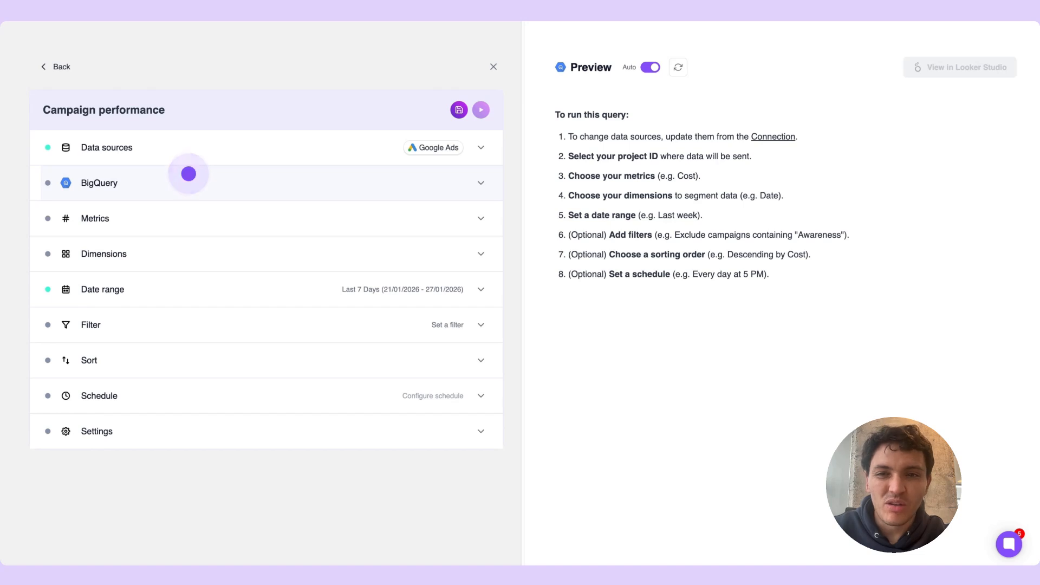
- Set the BigQuery destination to the third listed account, project "Marketing data" and dataset location US (Multi-region)
{"action": "left_click", "coordinate": [189, 174]}
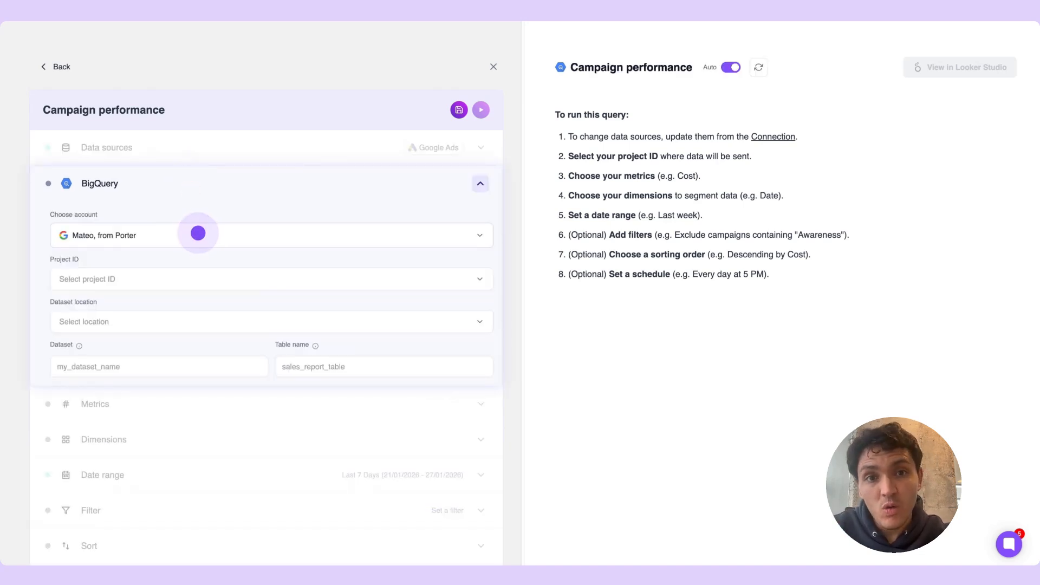
{"action": "left_click", "coordinate": [198, 233]}
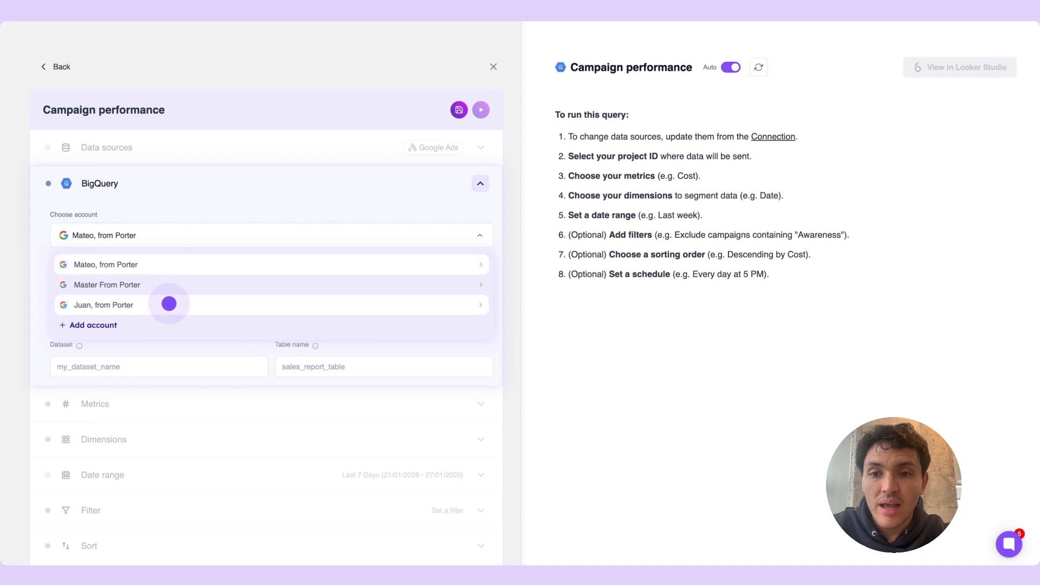
{"action": "left_click", "coordinate": [169, 304]}
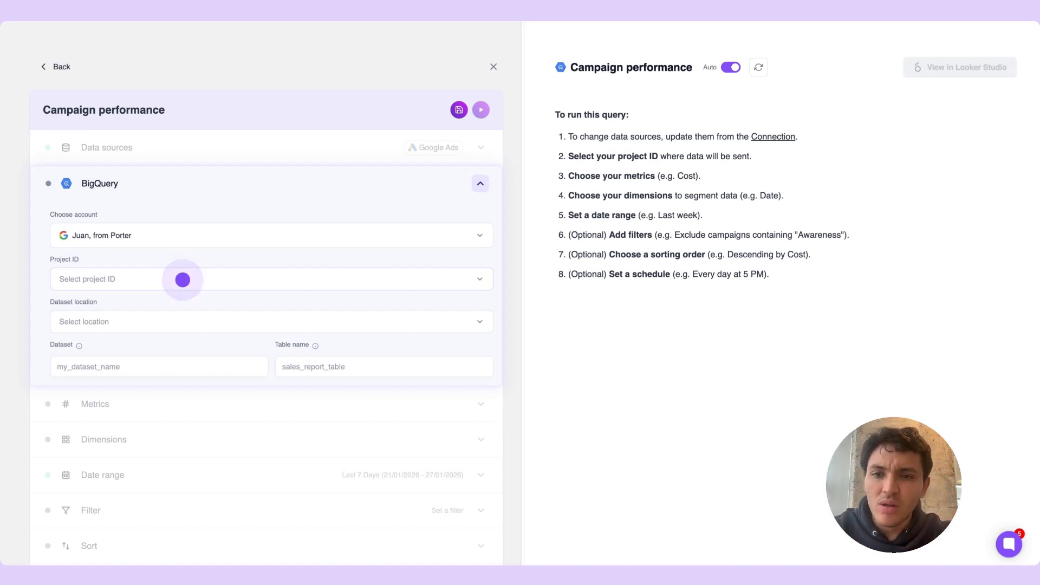
{"action": "left_click", "coordinate": [181, 278]}
{"action": "left_click", "coordinate": [158, 313]}
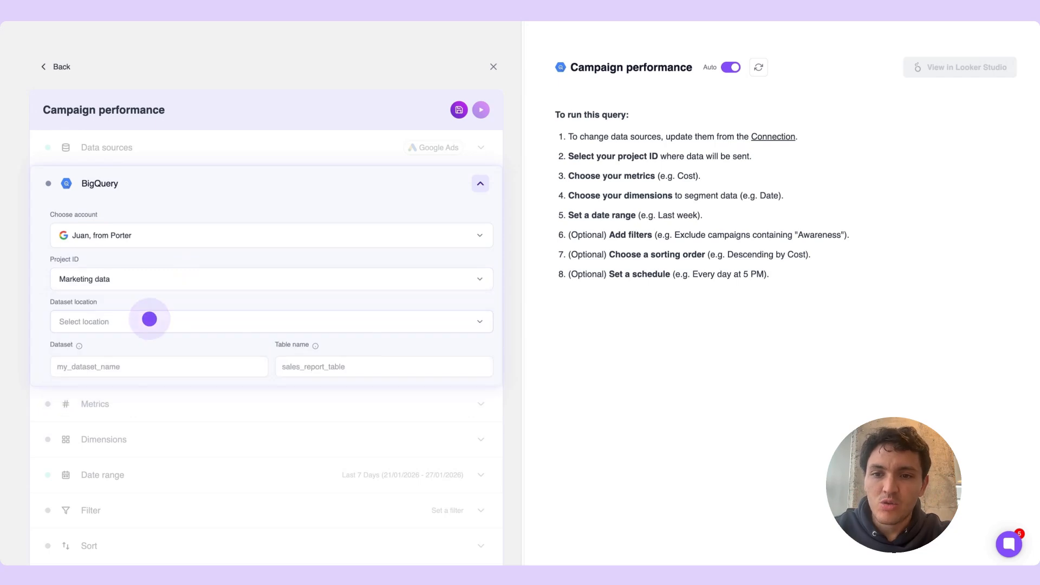
{"action": "left_click", "coordinate": [147, 320]}
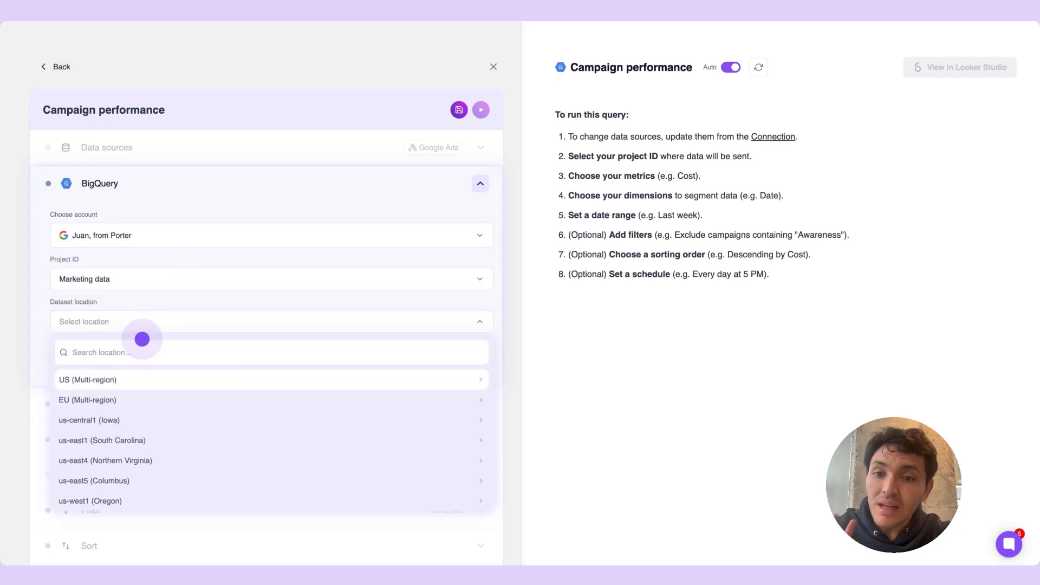
{"action": "left_click", "coordinate": [131, 379]}
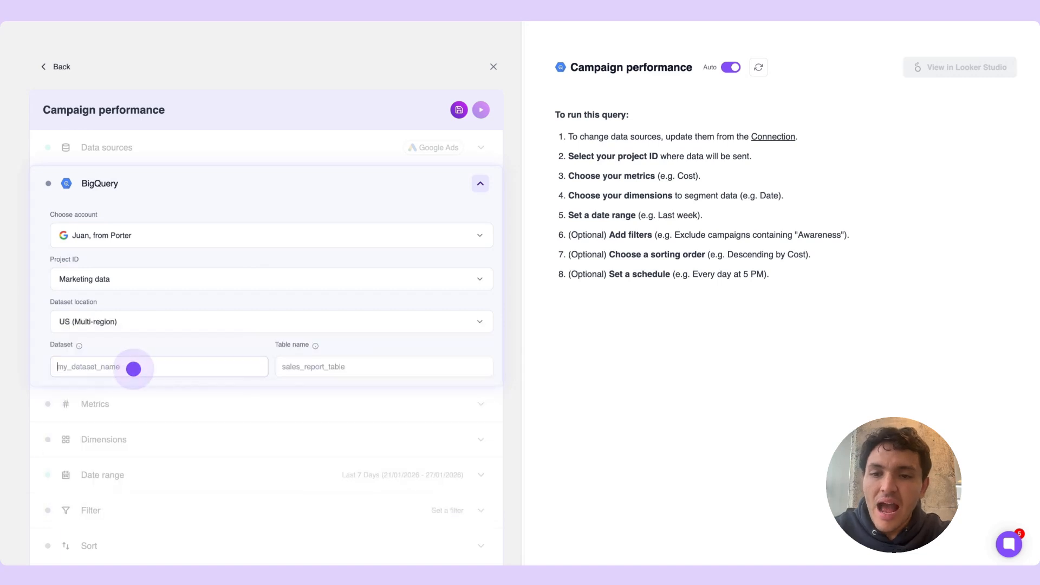
- Name the BigQuery dataset "marketing_data" and the table "google_ads", and close the destination settings
{"action": "type", "text": "marketing"}
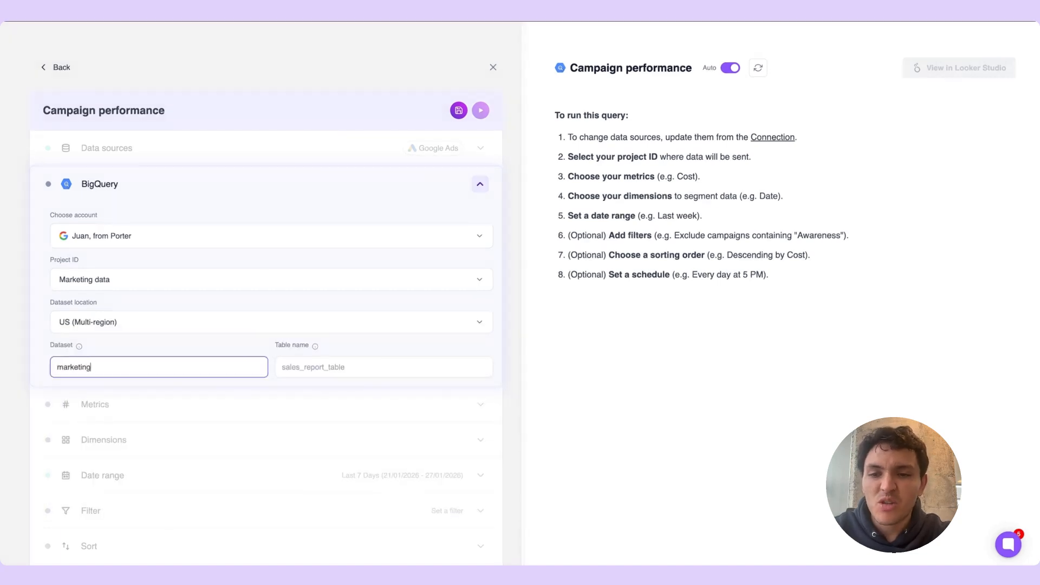
{"action": "type", "text": "_data"}
{"action": "left_click", "coordinate": [301, 370]}
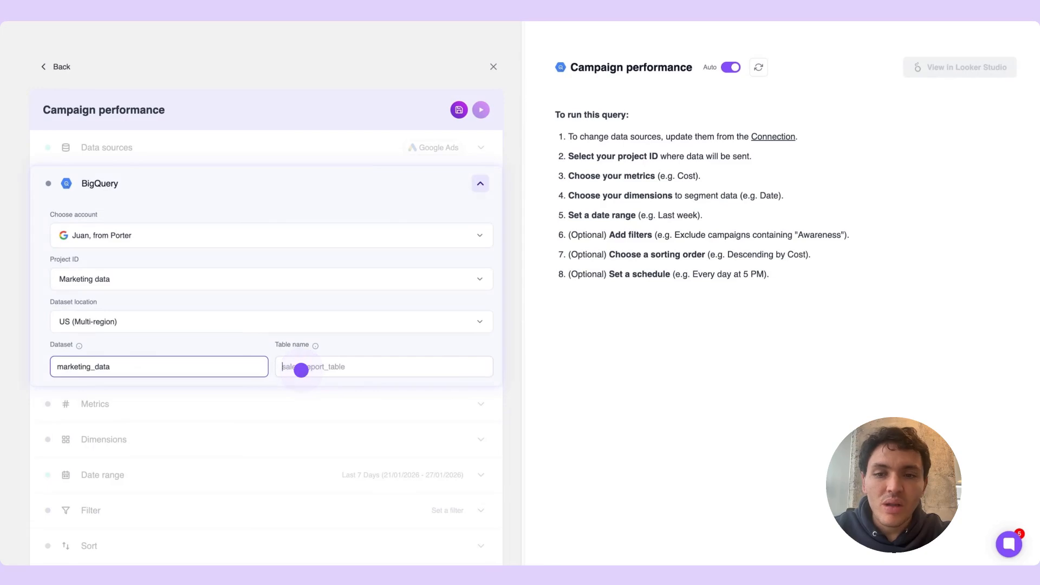
{"action": "type", "text": "google_ads"}
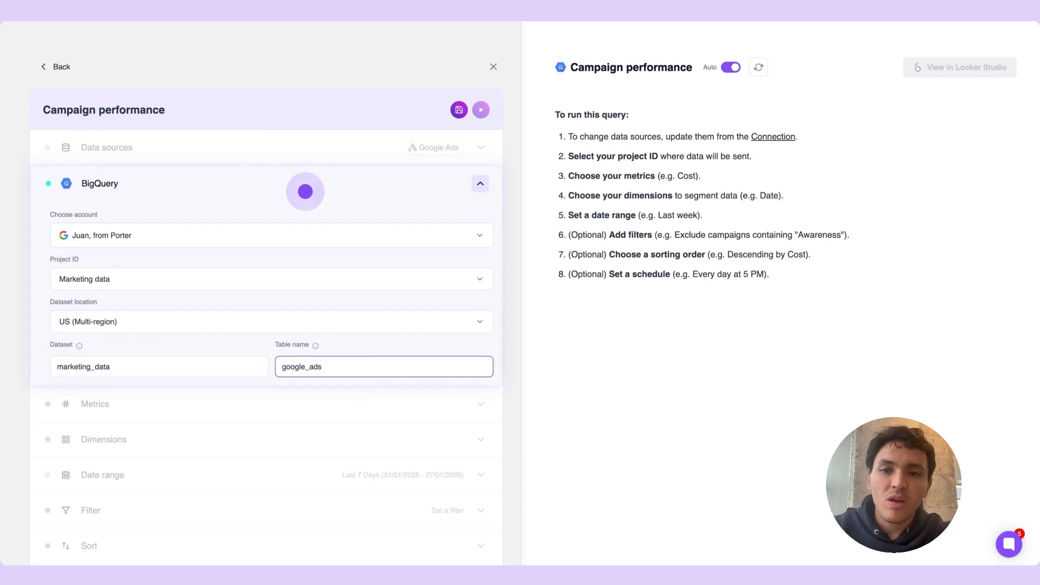
{"action": "left_click", "coordinate": [305, 191]}
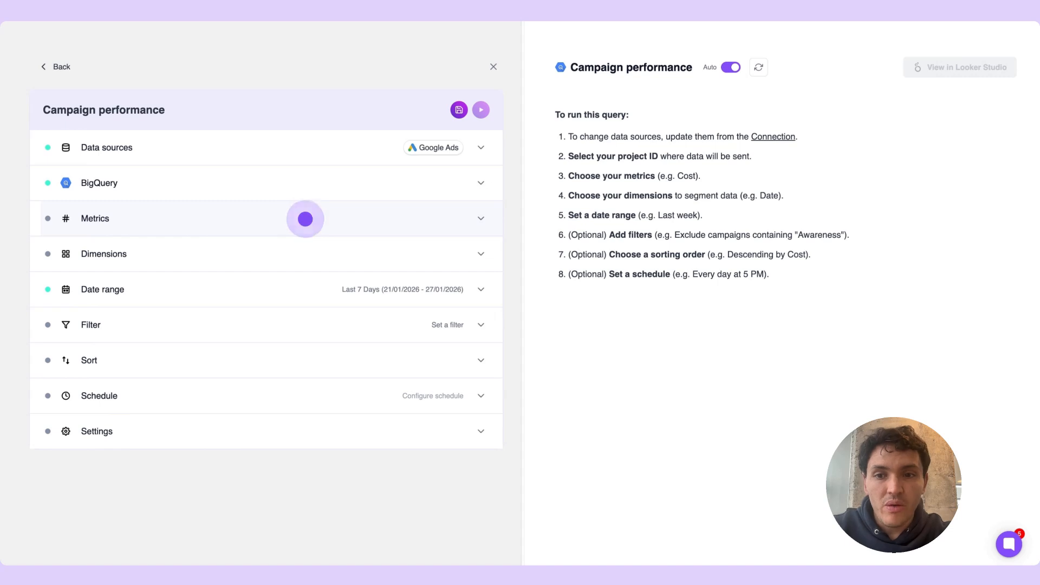
- Add the metrics Impressions, Cost and All conv. to the query
{"action": "left_click", "coordinate": [304, 219]}
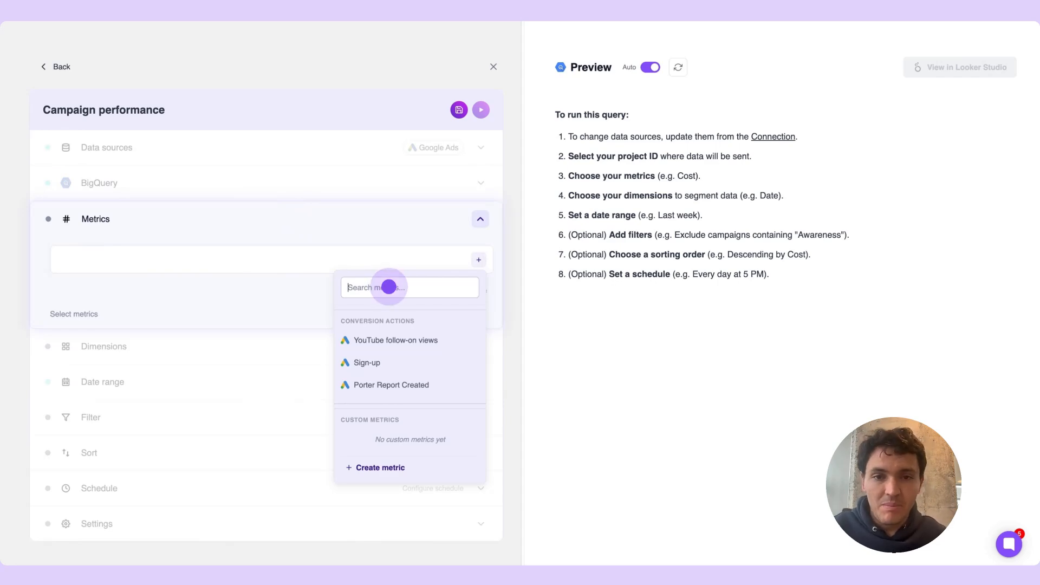
{"action": "type", "text": "Impressions"}
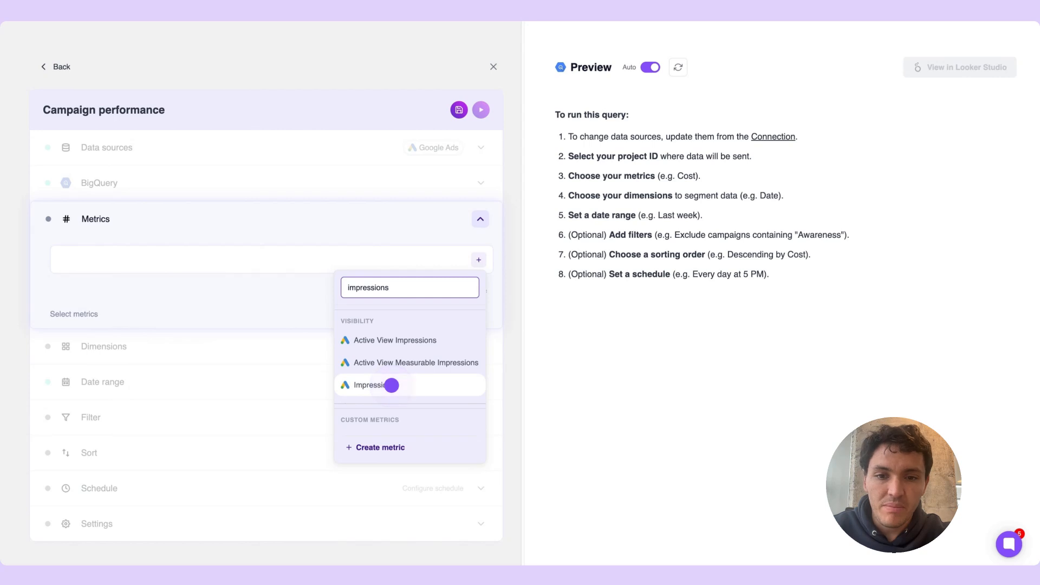
{"action": "left_click", "coordinate": [390, 385]}
{"action": "type", "text": "cost"}
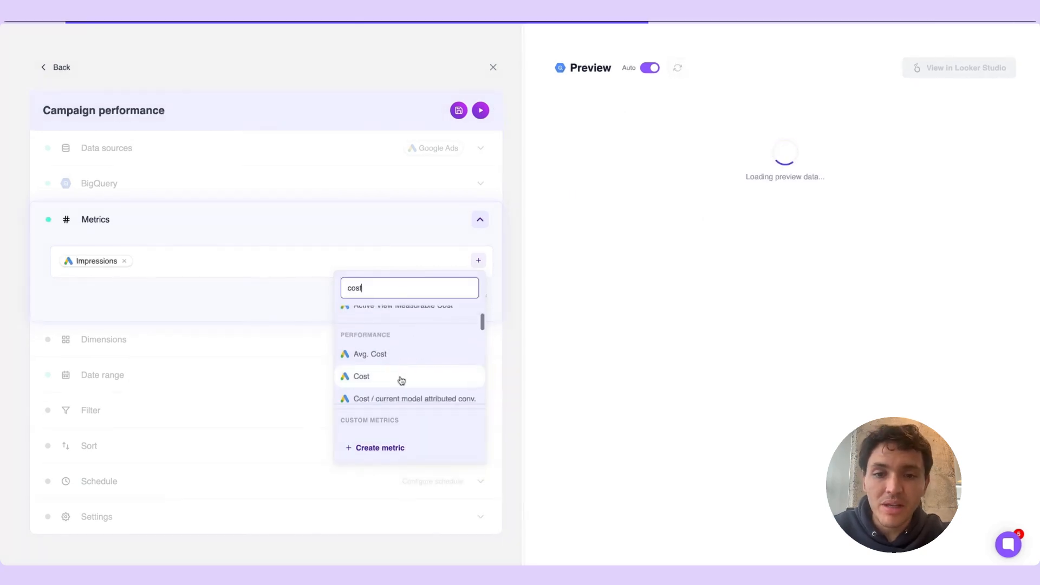
{"action": "left_click", "coordinate": [400, 376]}
{"action": "type", "text": "all con"}
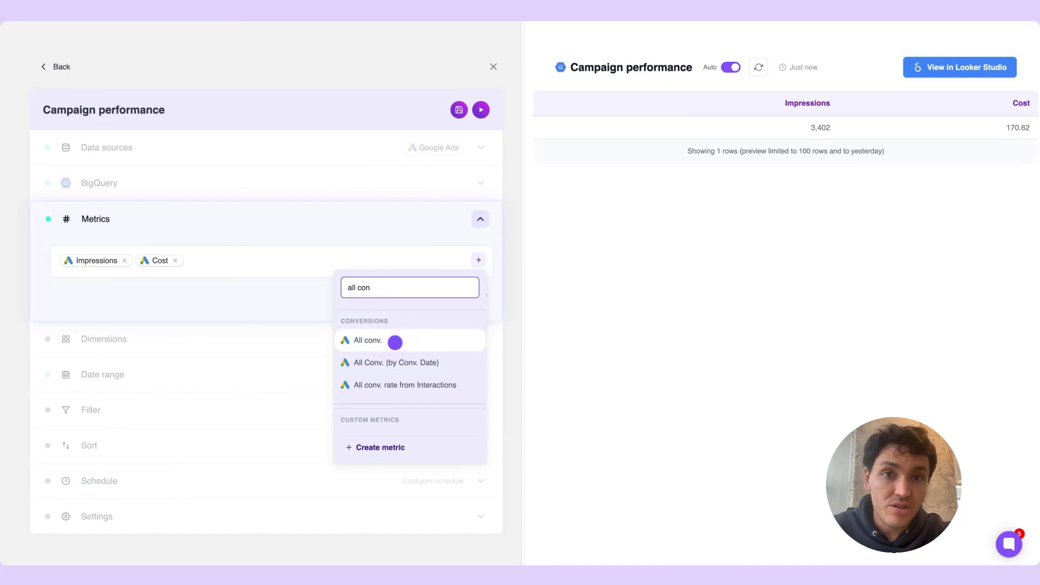
{"action": "left_click", "coordinate": [395, 342]}
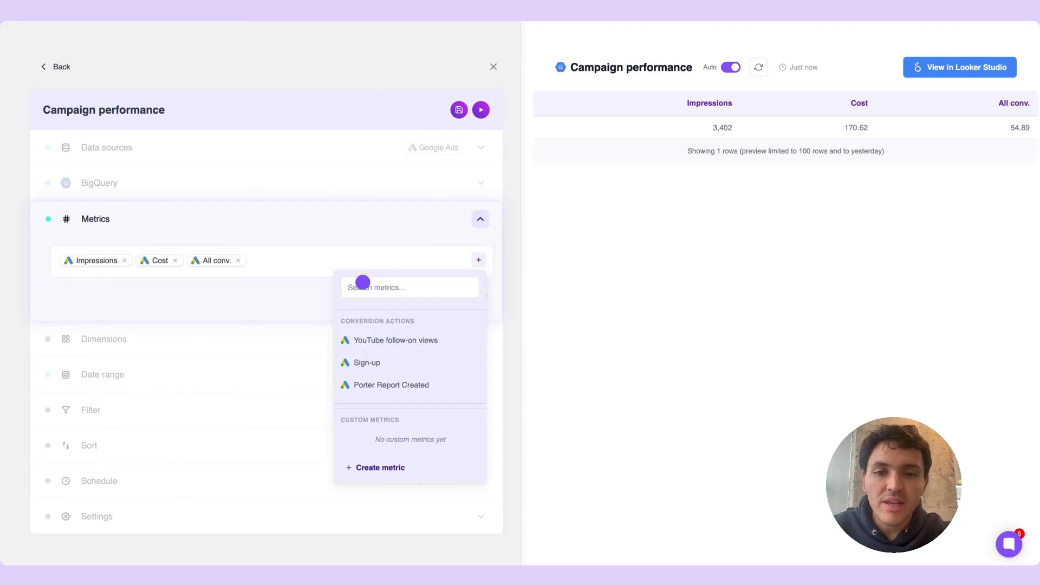
{"action": "left_click", "coordinate": [332, 226]}
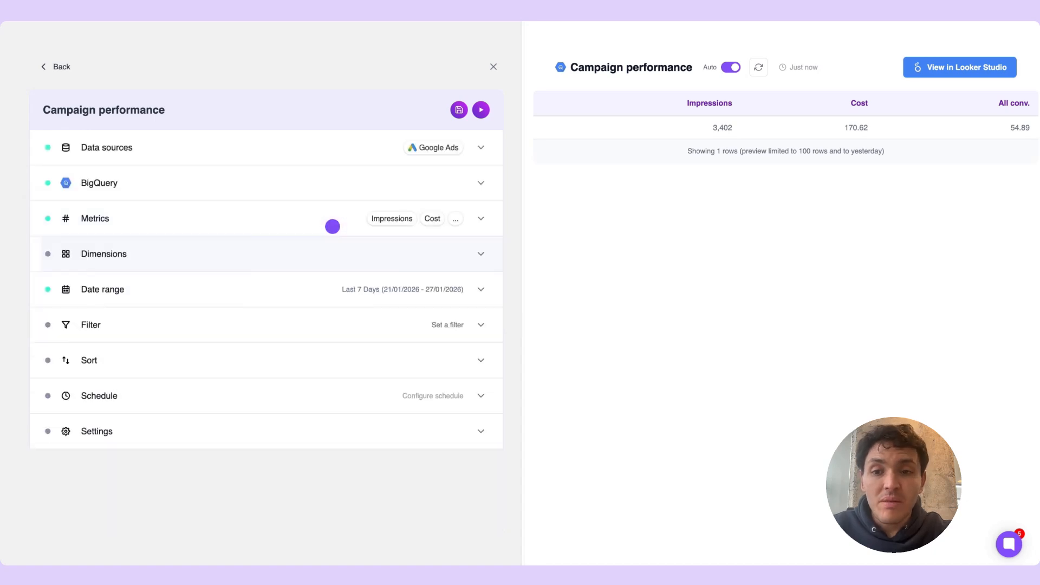
- Add the dimensions Date and Campaign to the query
{"action": "left_click", "coordinate": [327, 243]}
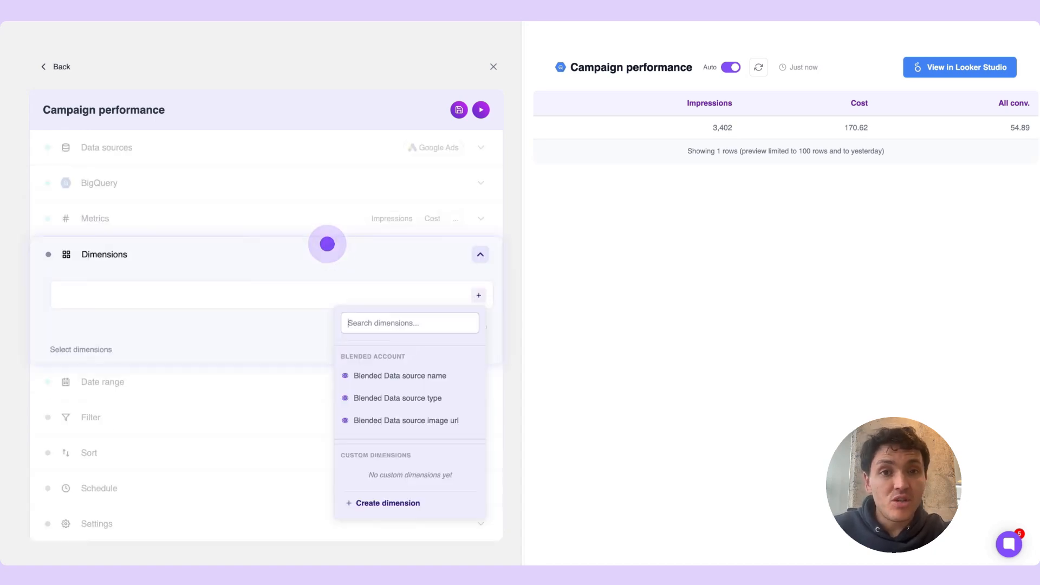
{"action": "left_click", "coordinate": [405, 324]}
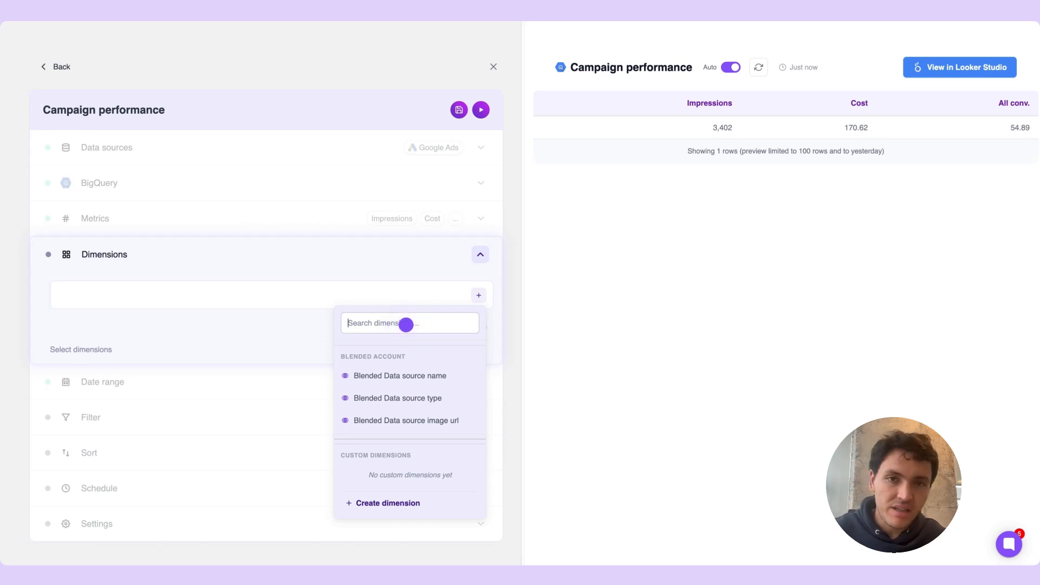
{"action": "type", "text": "date"}
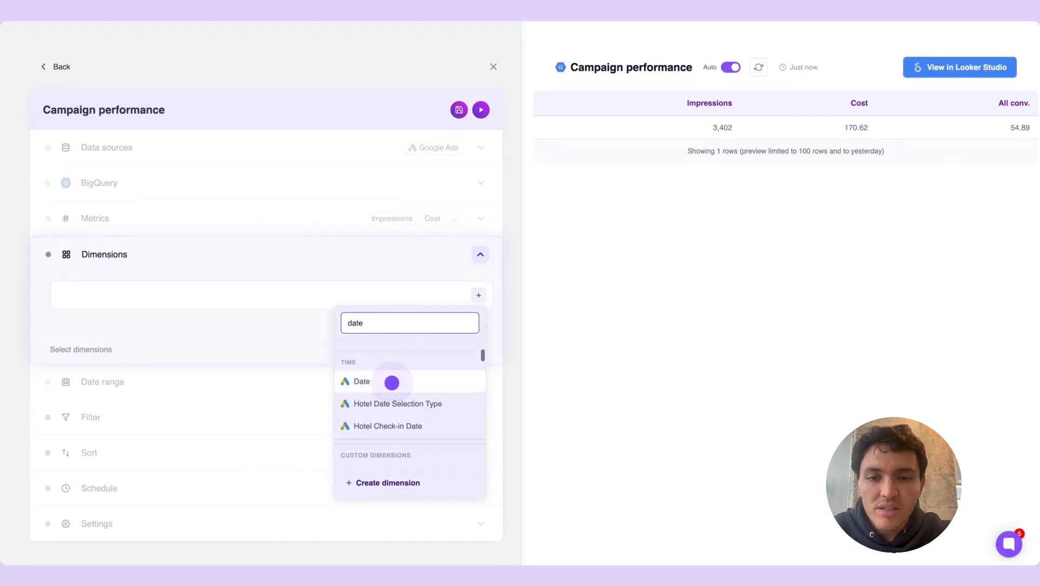
{"action": "left_click", "coordinate": [388, 381]}
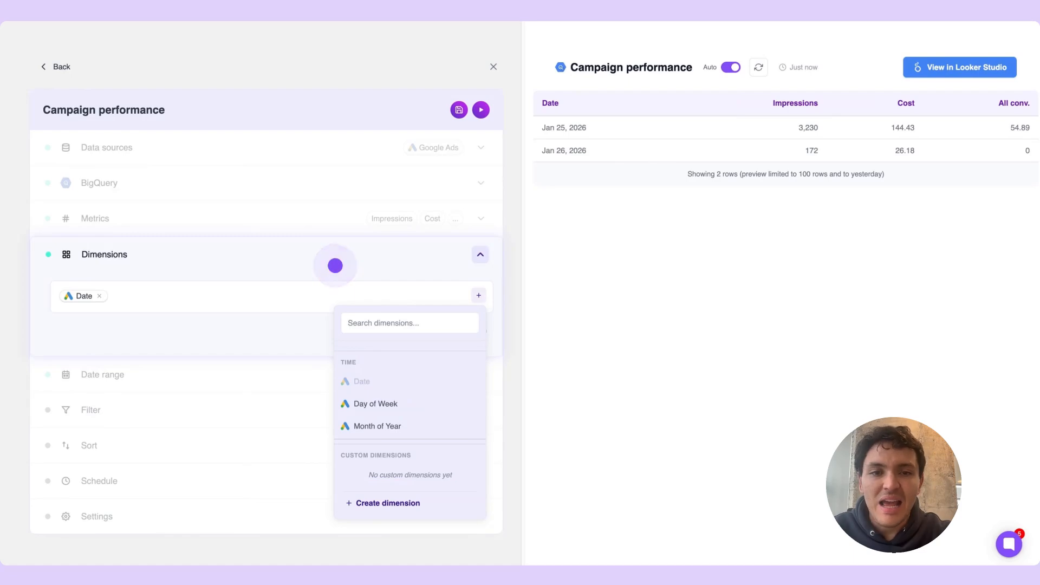
{"action": "type", "text": "campaign"}
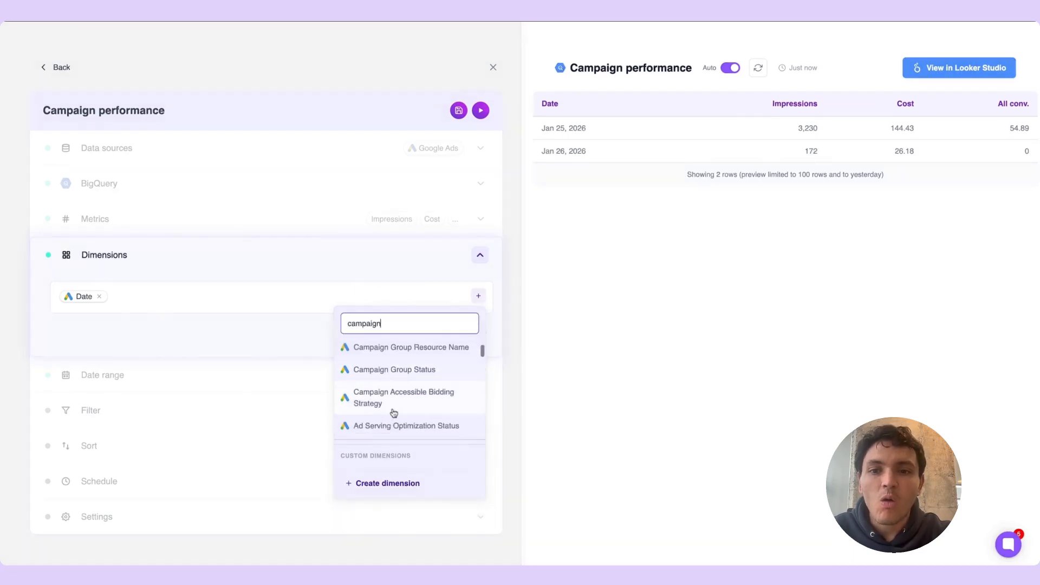
{"action": "scroll", "coordinate": [398, 383], "scroll_direction": "down", "scroll_amount": 10}
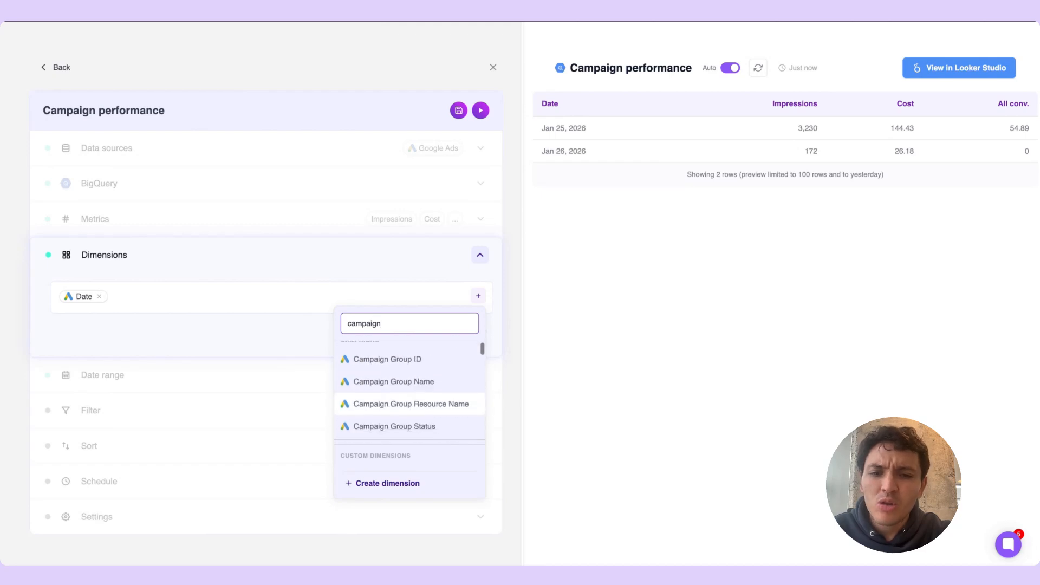
{"action": "left_click", "coordinate": [397, 379]}
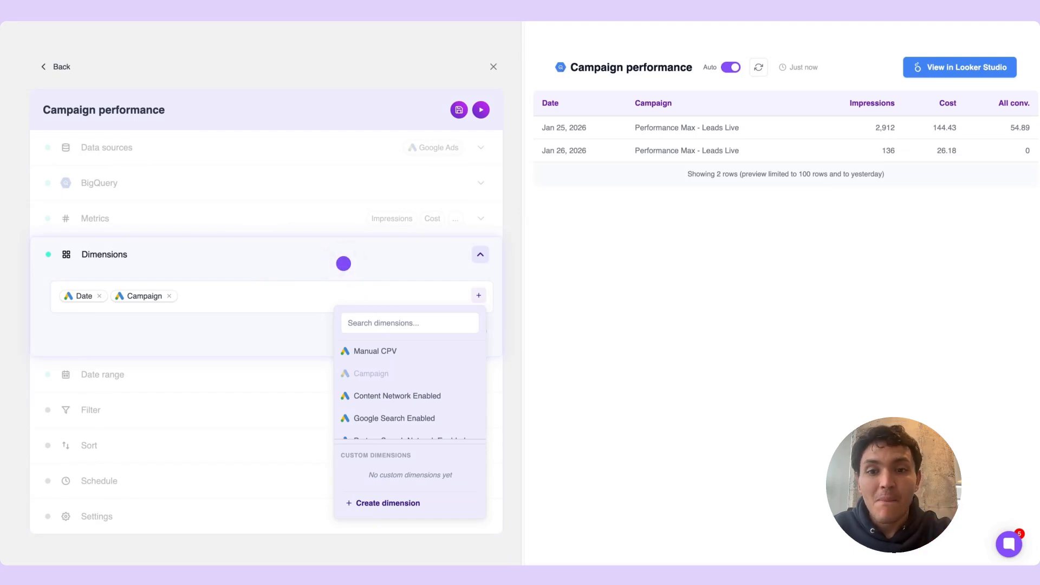
{"action": "left_click", "coordinate": [343, 263]}
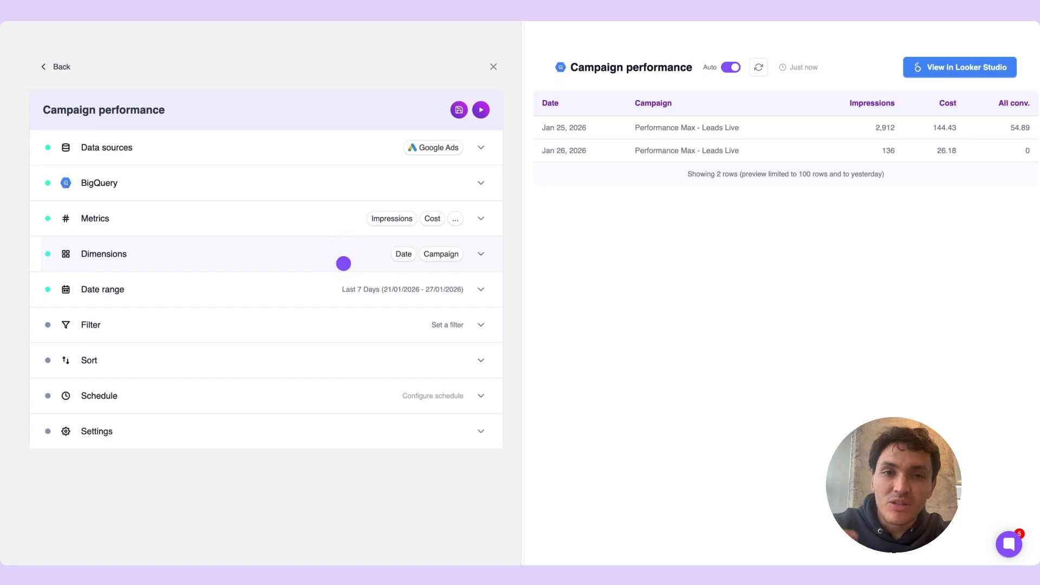
- Start a new custom metric for the query and name it "CPA"
{"action": "left_click", "coordinate": [324, 228]}
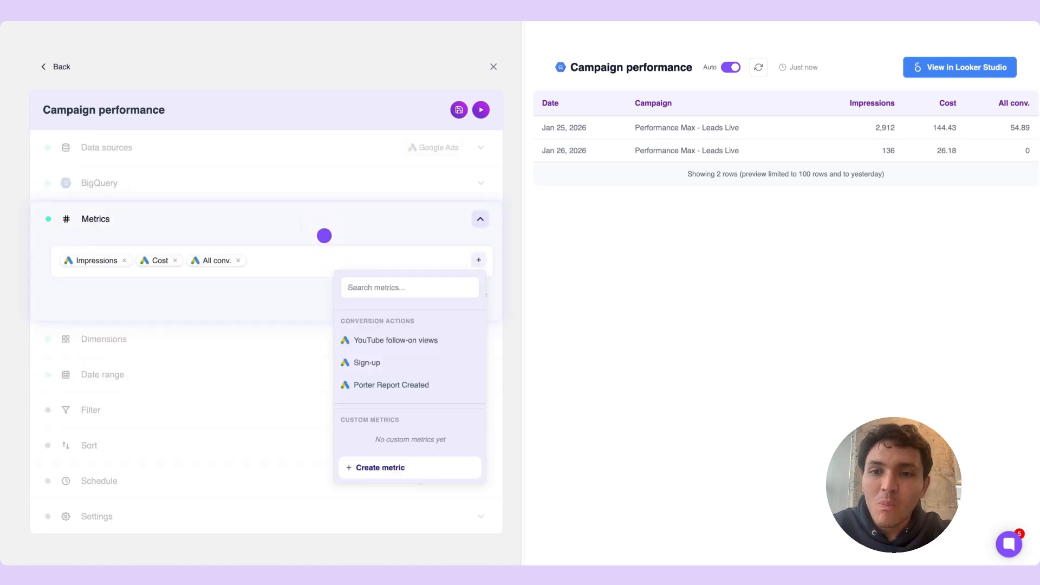
{"action": "left_click", "coordinate": [381, 466]}
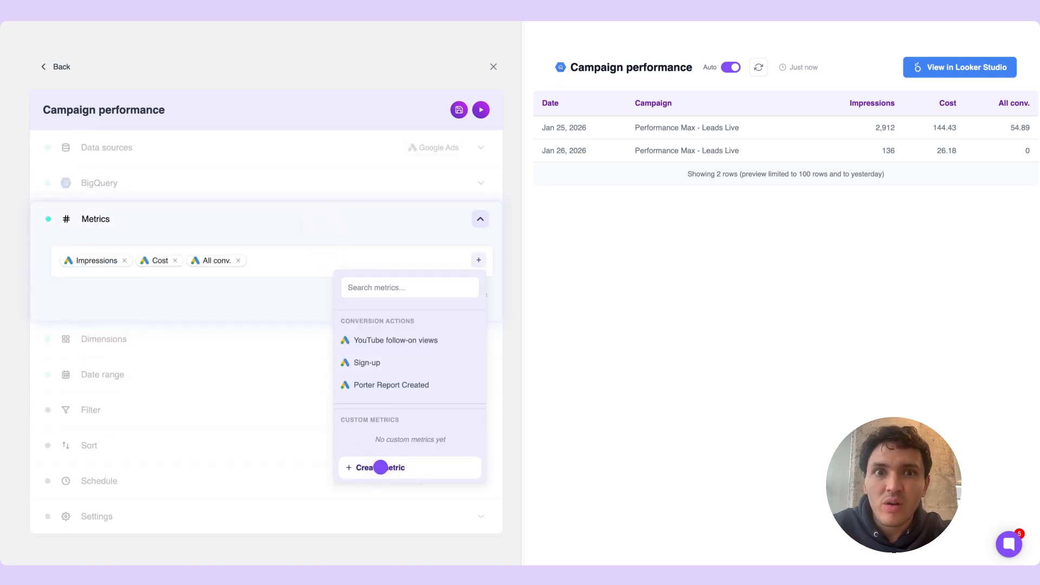
{"action": "left_click", "coordinate": [381, 467]}
{"action": "left_click", "coordinate": [381, 467]}
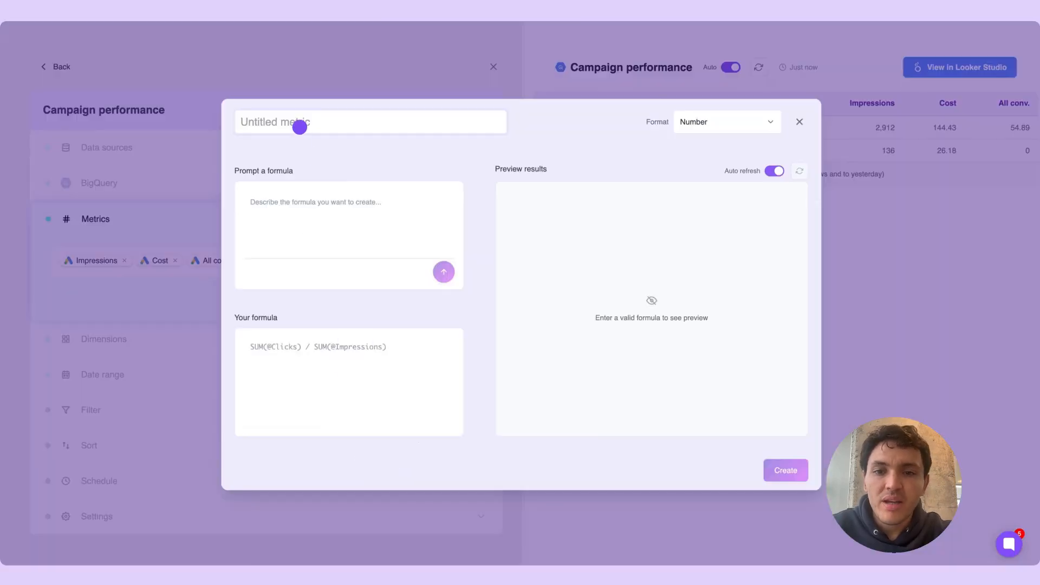
{"action": "left_click", "coordinate": [298, 125]}
{"action": "type", "text": "CPA"}
- Generate the CPA formula from the prompt "divide the summatory of Cost by All conv.", using both field references, and create the metric
{"action": "left_click", "coordinate": [305, 208]}
{"action": "type", "text": "d"}
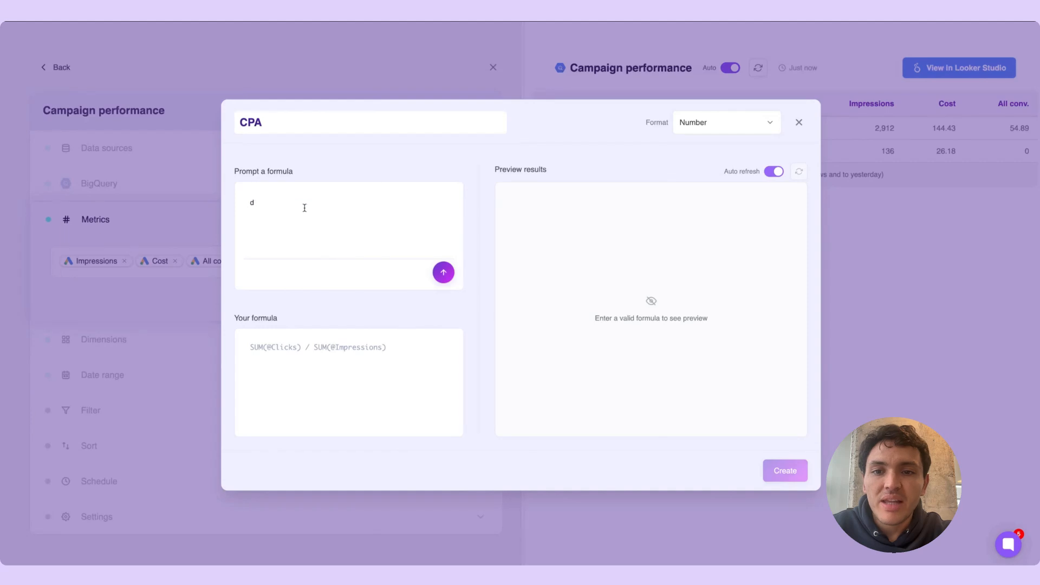
{"action": "type", "text": "ivide the summatory of @"}
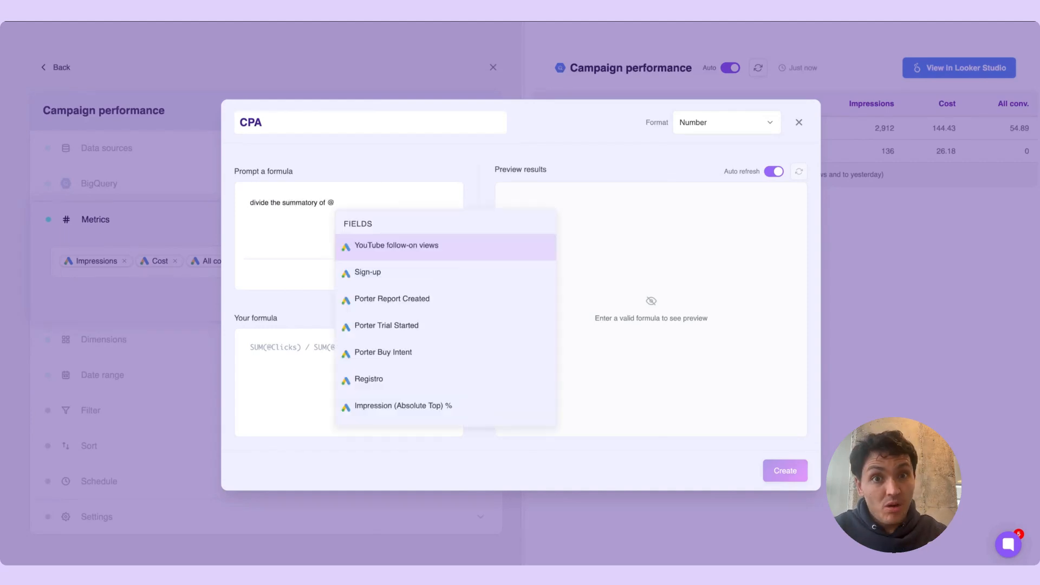
{"action": "type", "text": "Cost"}
{"action": "left_click", "coordinate": [378, 295]}
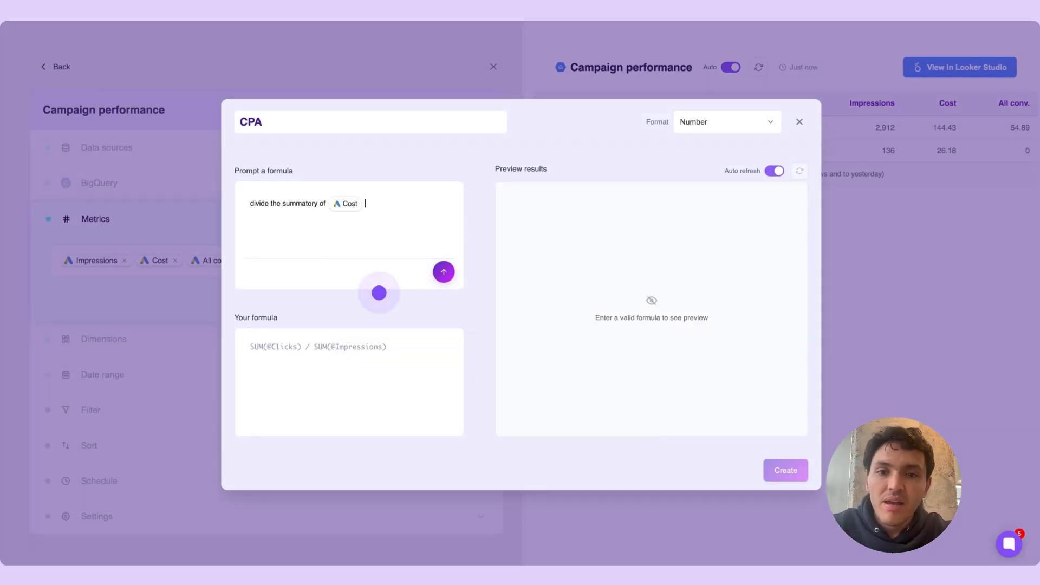
{"action": "type", "text": "by"}
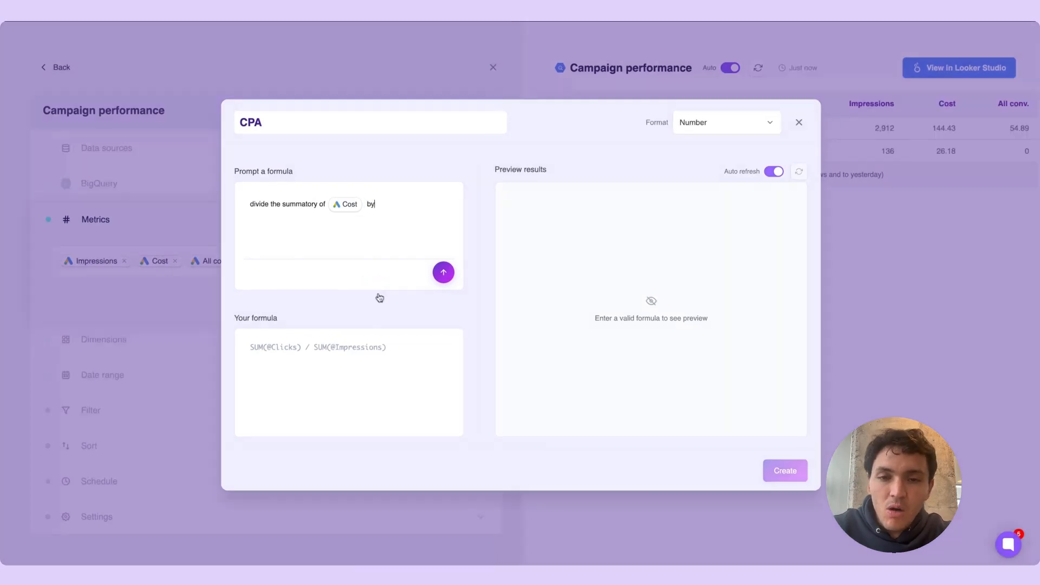
{"action": "type", "text": " @all"}
{"action": "left_click", "coordinate": [444, 250]}
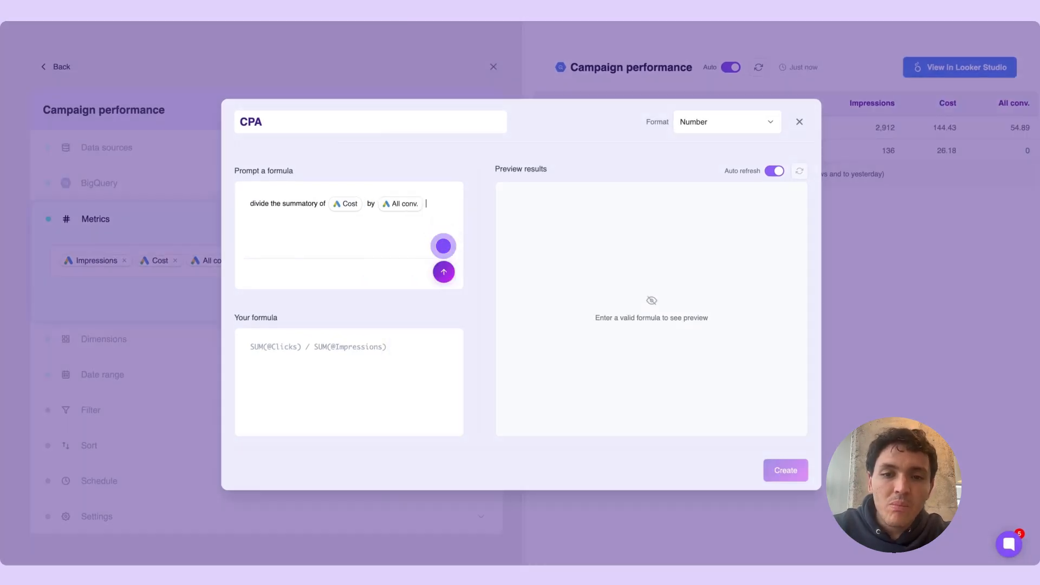
{"action": "left_click", "coordinate": [444, 271]}
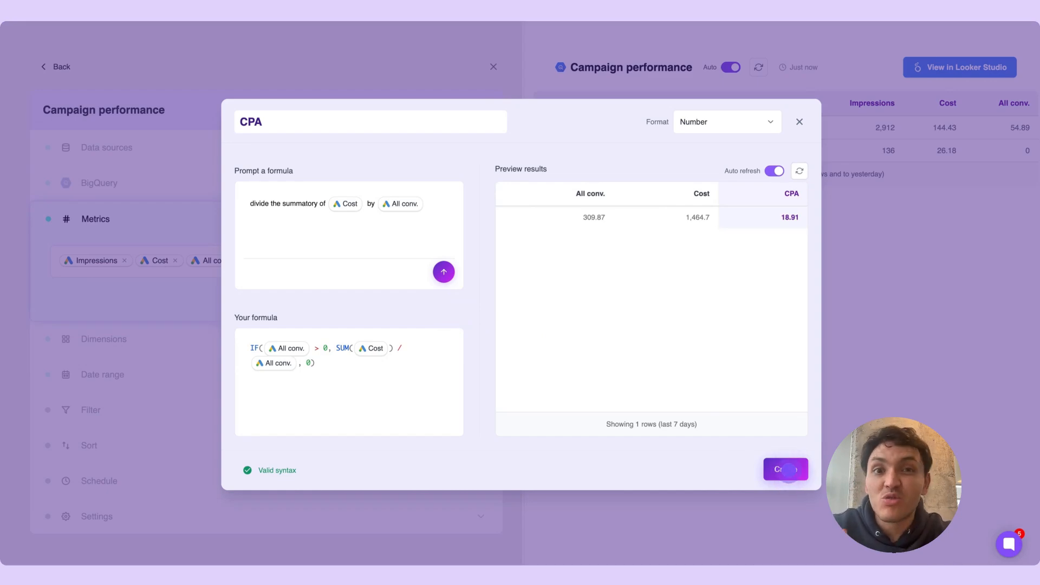
{"action": "left_click", "coordinate": [788, 469]}
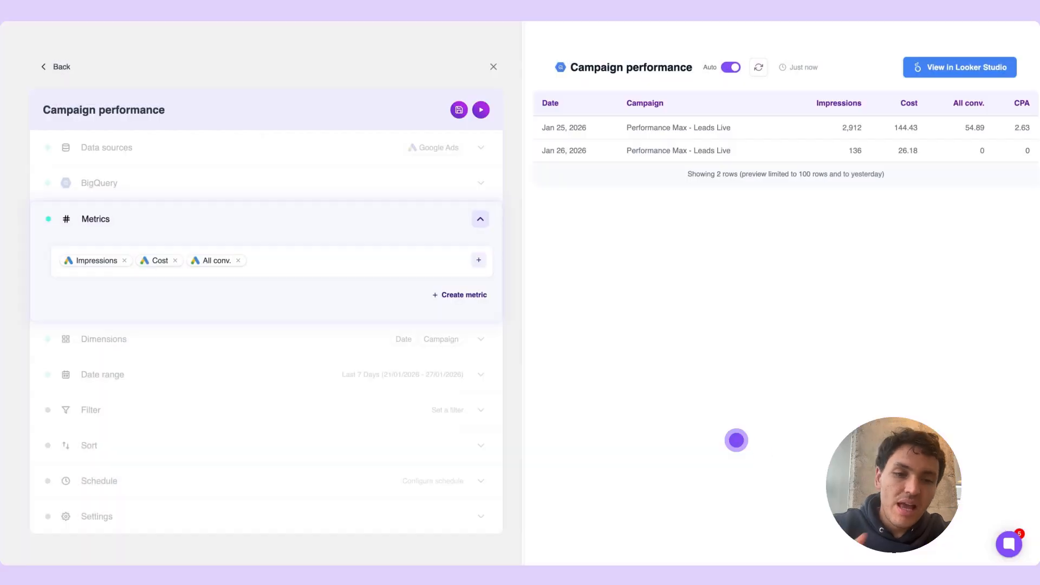
{"action": "left_click", "coordinate": [347, 215]}
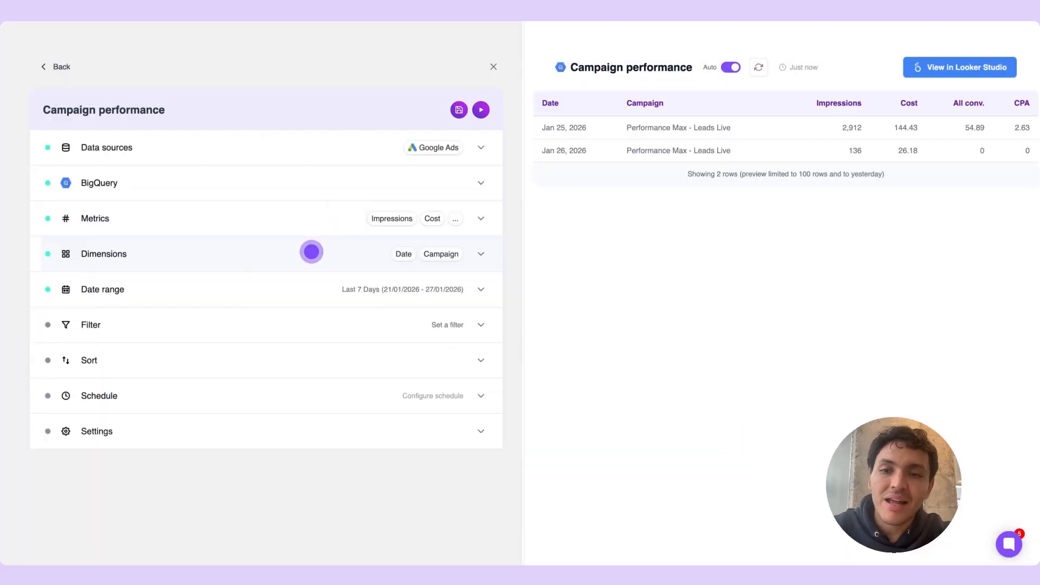
- Start a new custom dimension for the query and name it "Campaign type"
{"action": "left_click", "coordinate": [306, 256]}
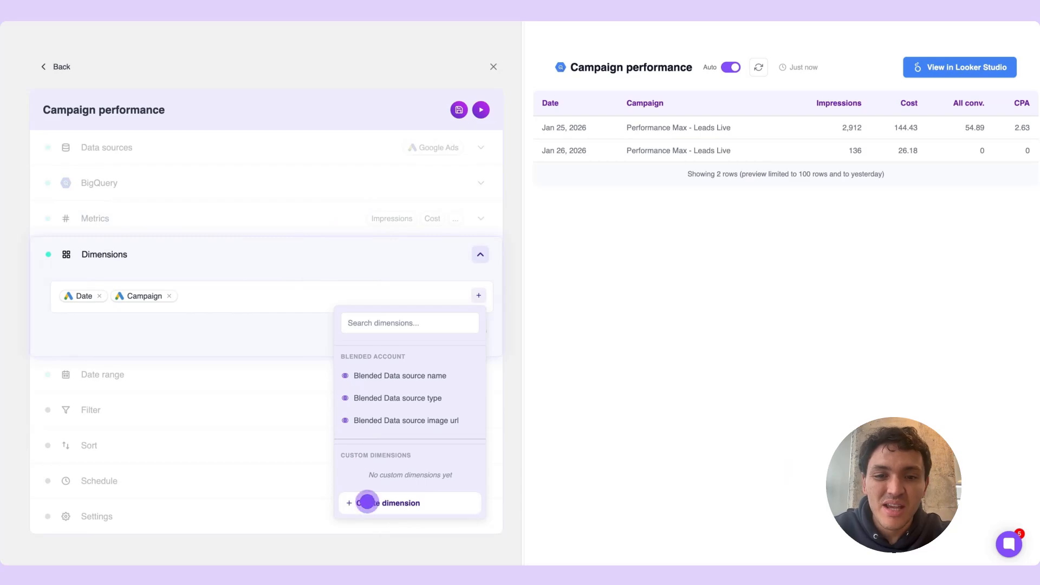
{"action": "left_click", "coordinate": [366, 500]}
{"action": "type", "text": "Campaign type"}
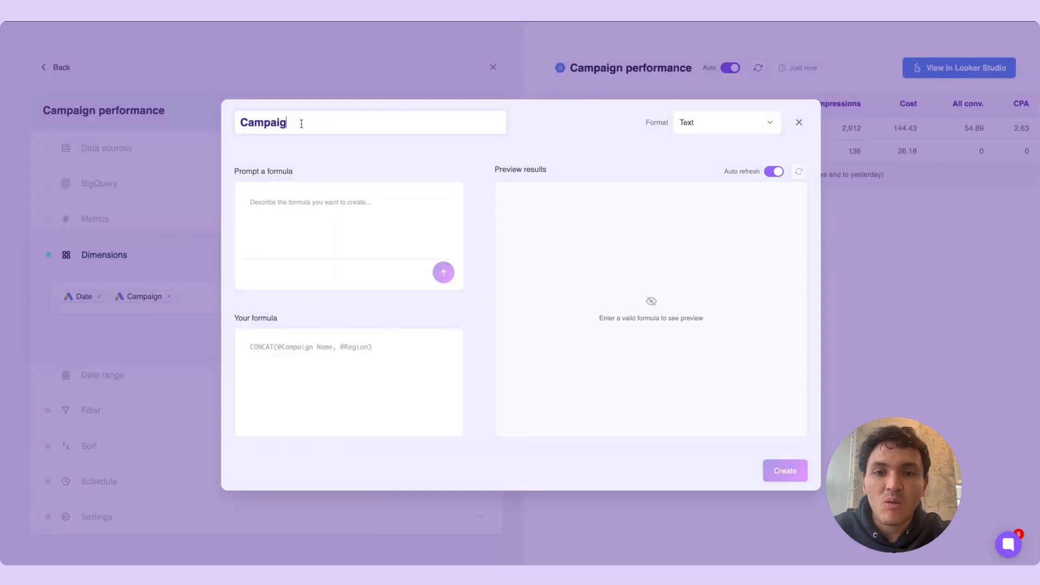
- Generate the dimension's formula from the prompt: if the Campaign field contains "Max" tag it "PMax". Else "Other"
{"action": "left_click", "coordinate": [315, 199]}
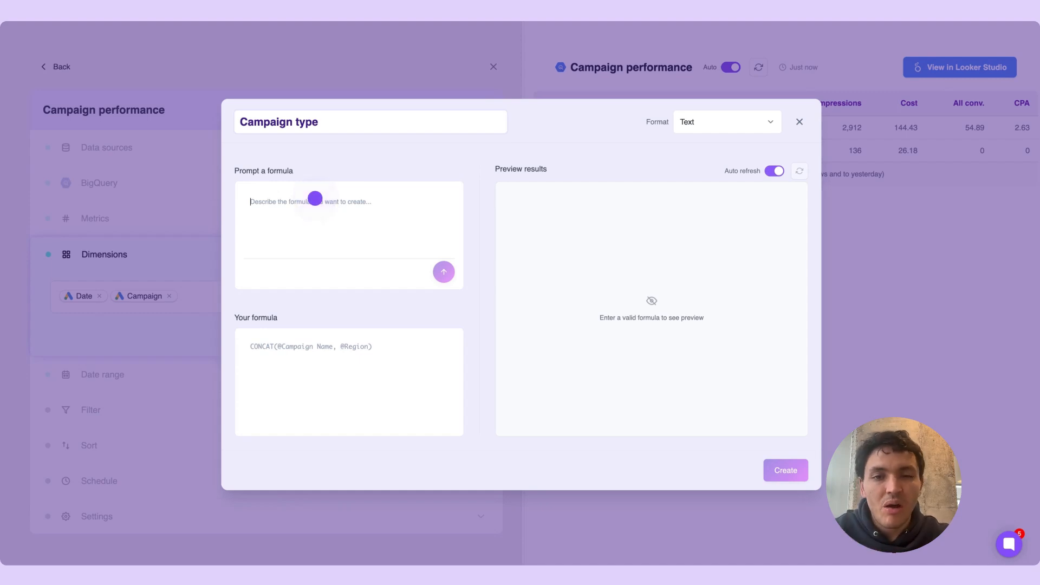
{"action": "type", "text": "if @campaign"}
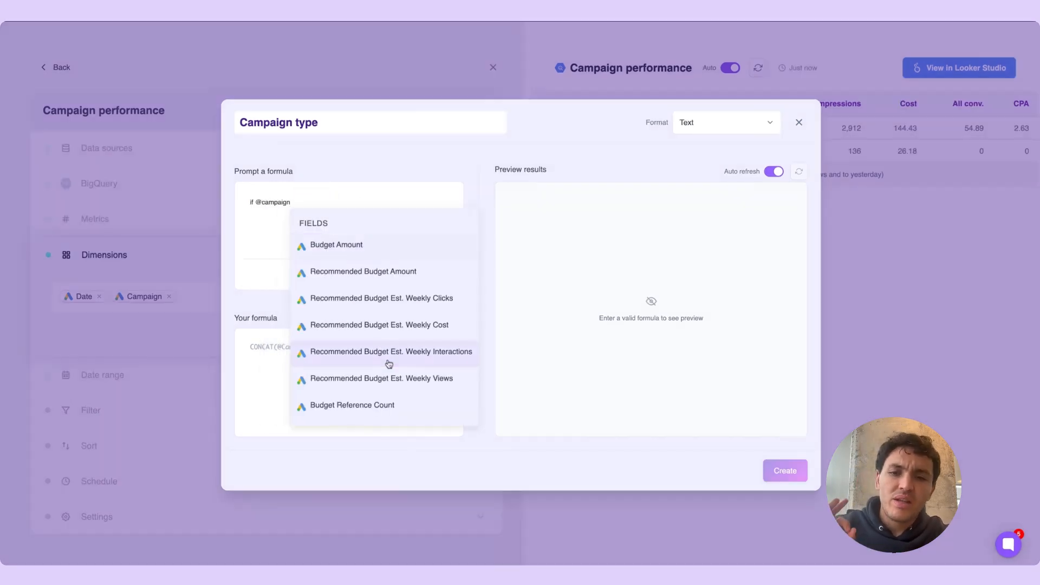
{"action": "scroll", "coordinate": [418, 318], "scroll_direction": "down", "scroll_amount": 3}
{"action": "scroll", "coordinate": [374, 326], "scroll_direction": "down", "scroll_amount": 10}
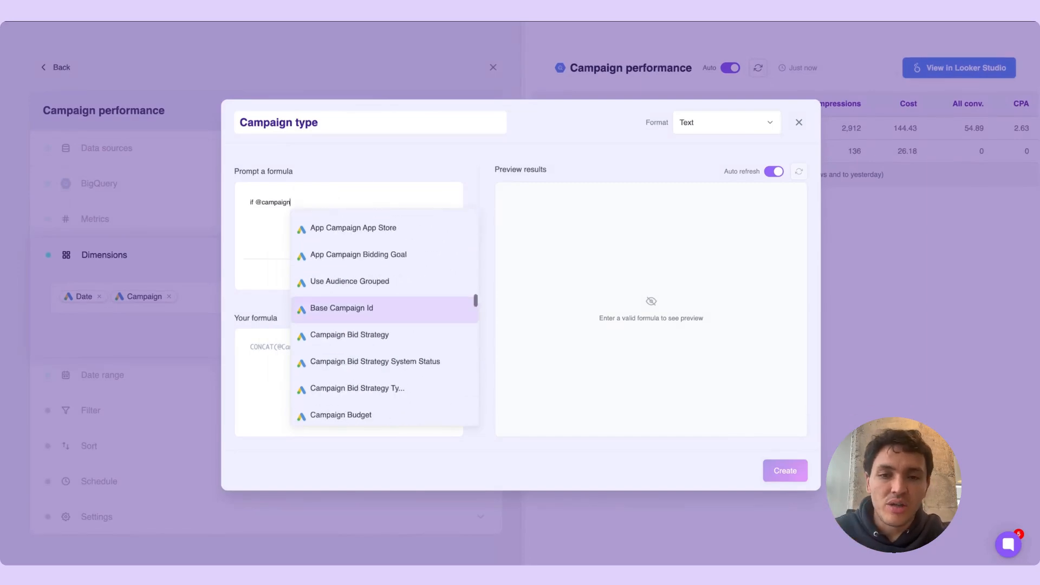
{"action": "left_click", "coordinate": [374, 325]}
{"action": "type", "text": "contain"}
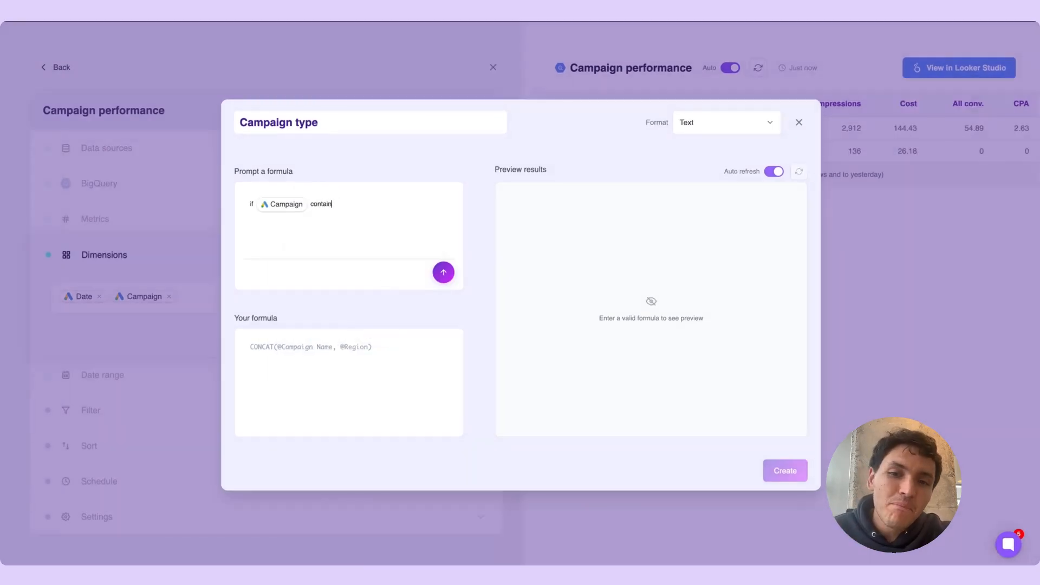
{"action": "type", "text": "s \"Max\" tag it \"PMax\" else \"Other\""}
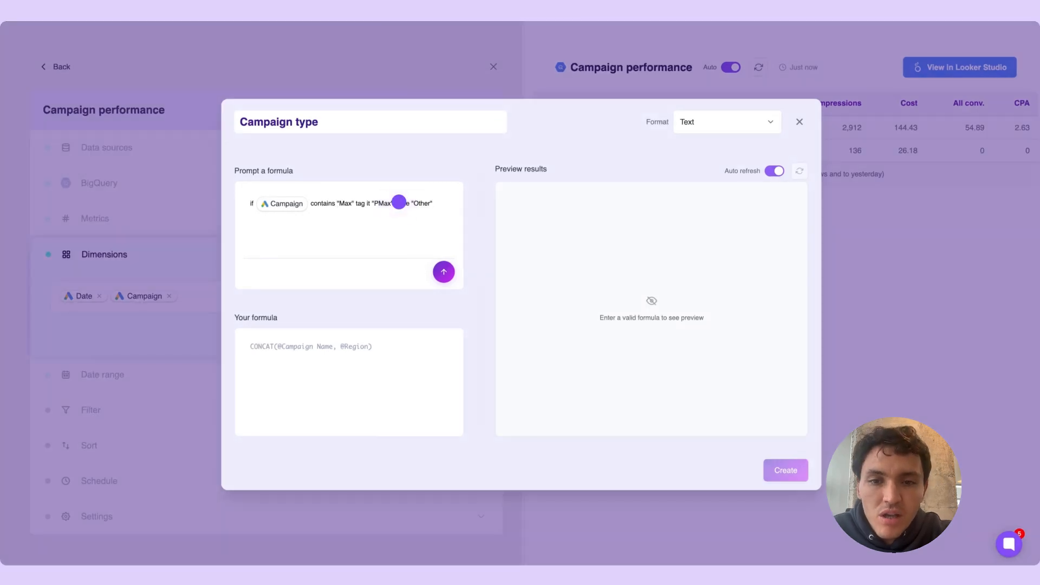
{"action": "left_click", "coordinate": [398, 202]}
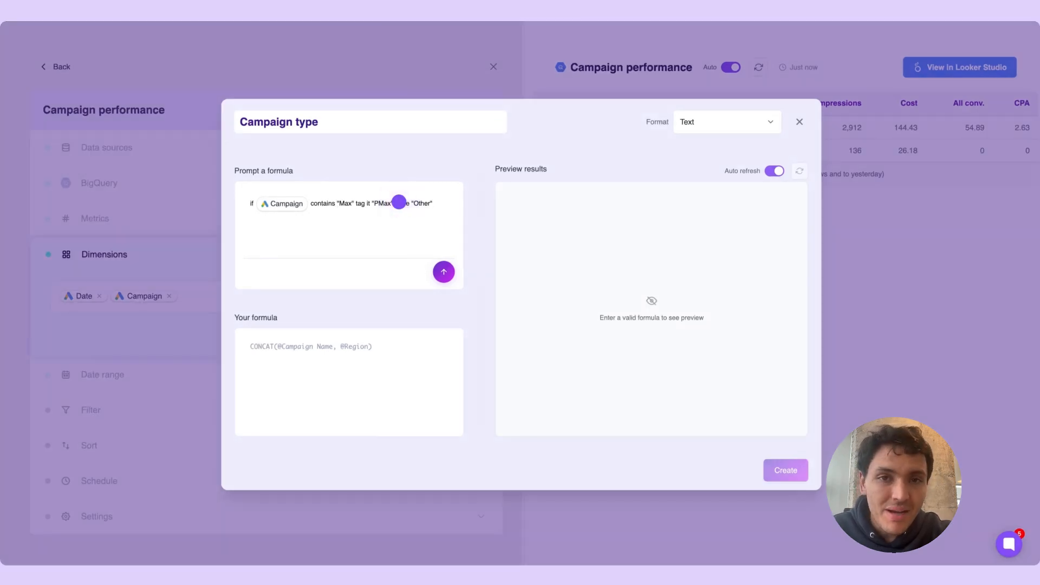
{"action": "left_click", "coordinate": [398, 202]}
{"action": "left_click", "coordinate": [398, 202]}
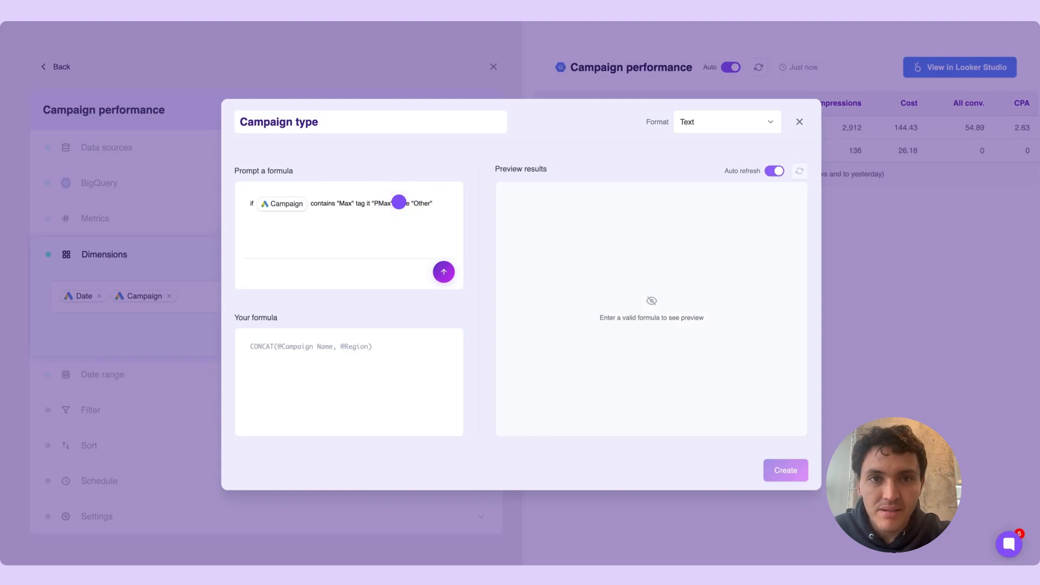
{"action": "left_click", "coordinate": [399, 202]}
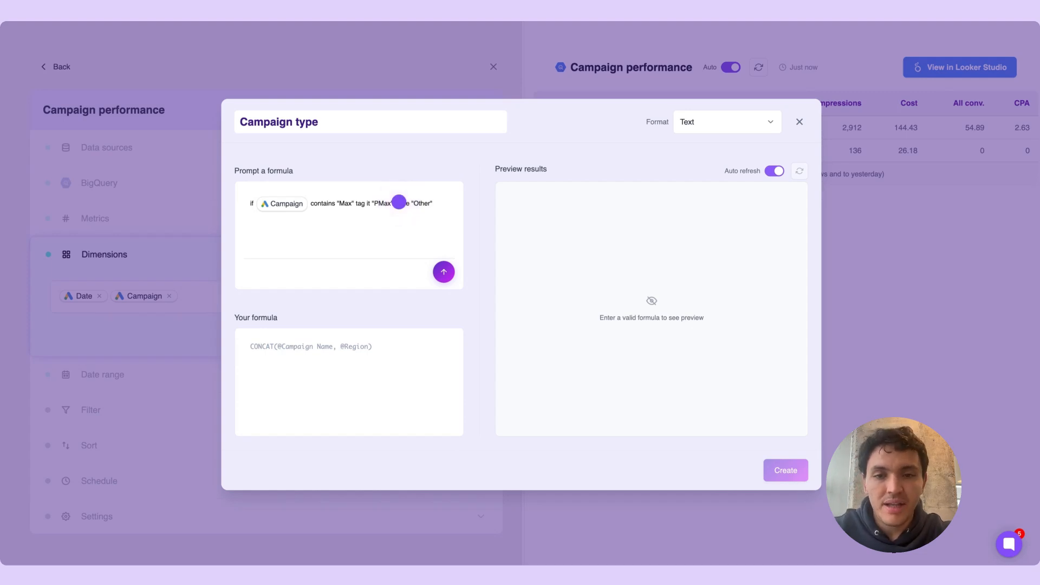
{"action": "left_click", "coordinate": [443, 272]}
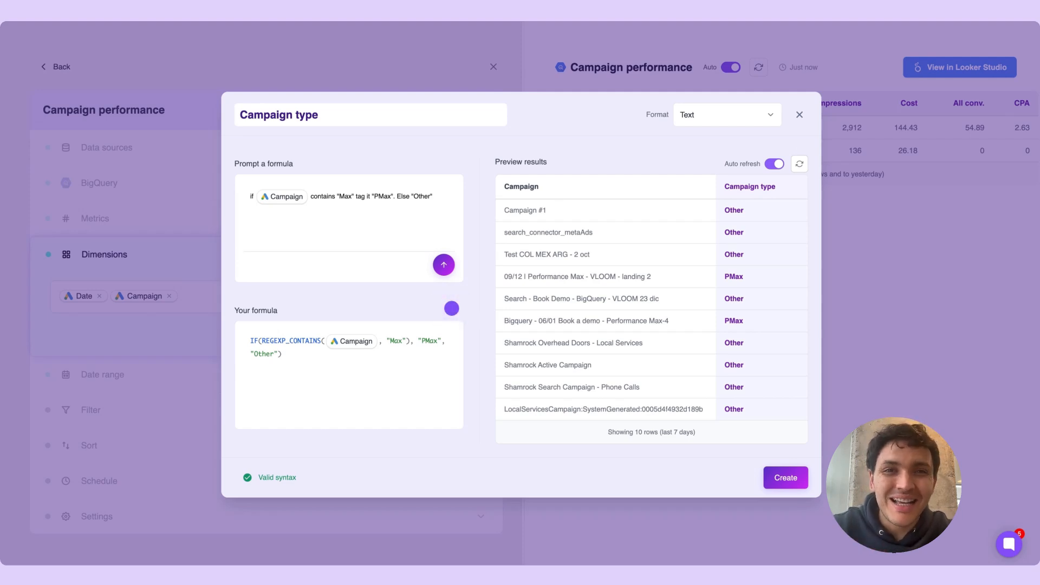
{"action": "left_click", "coordinate": [451, 308]}
{"action": "left_click", "coordinate": [451, 309]}
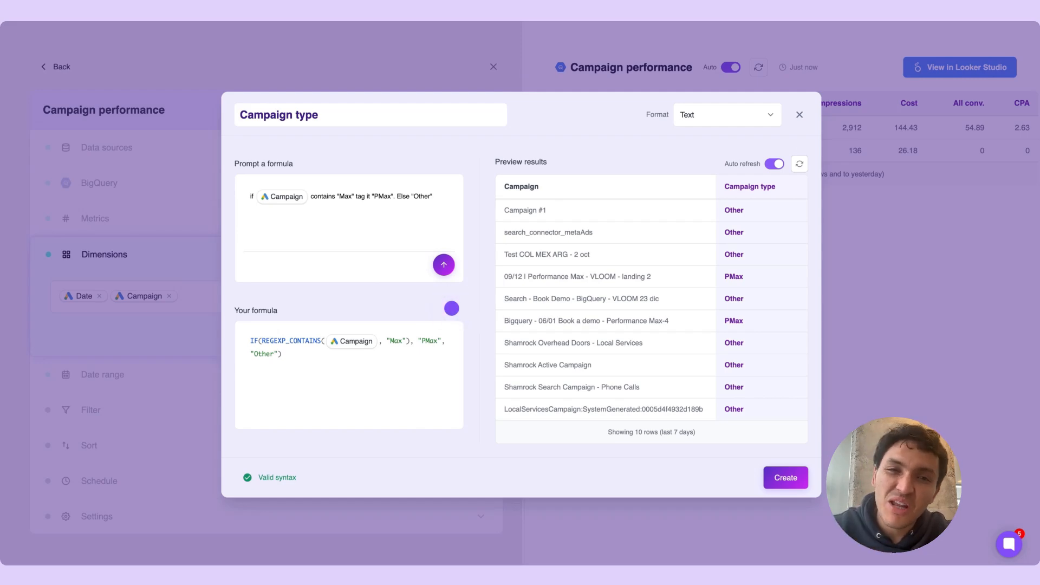
{"action": "left_click", "coordinate": [451, 308]}
{"action": "left_click", "coordinate": [451, 308]}
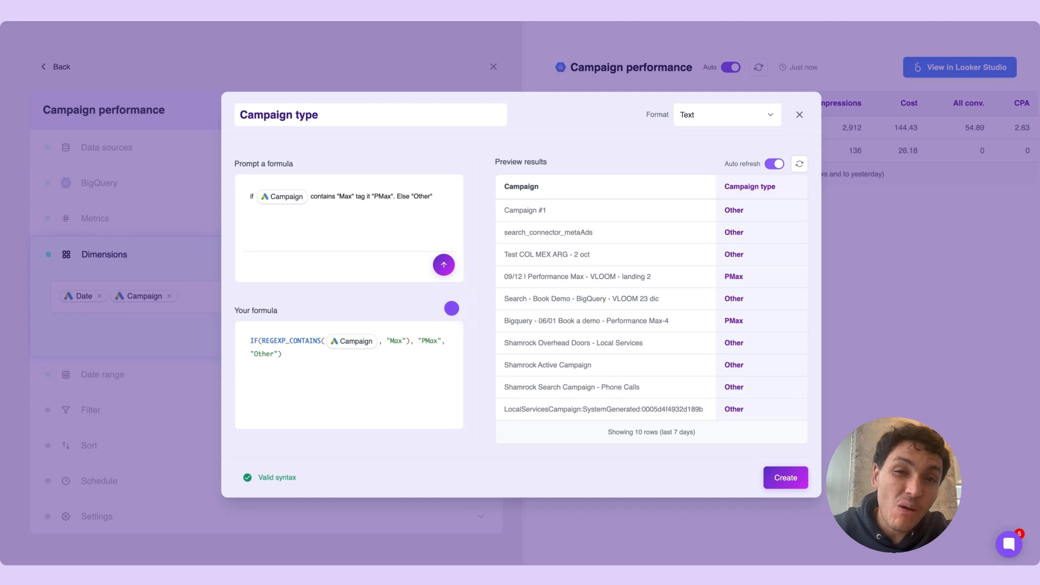
{"action": "left_click", "coordinate": [451, 308]}
{"action": "left_click", "coordinate": [451, 308]}
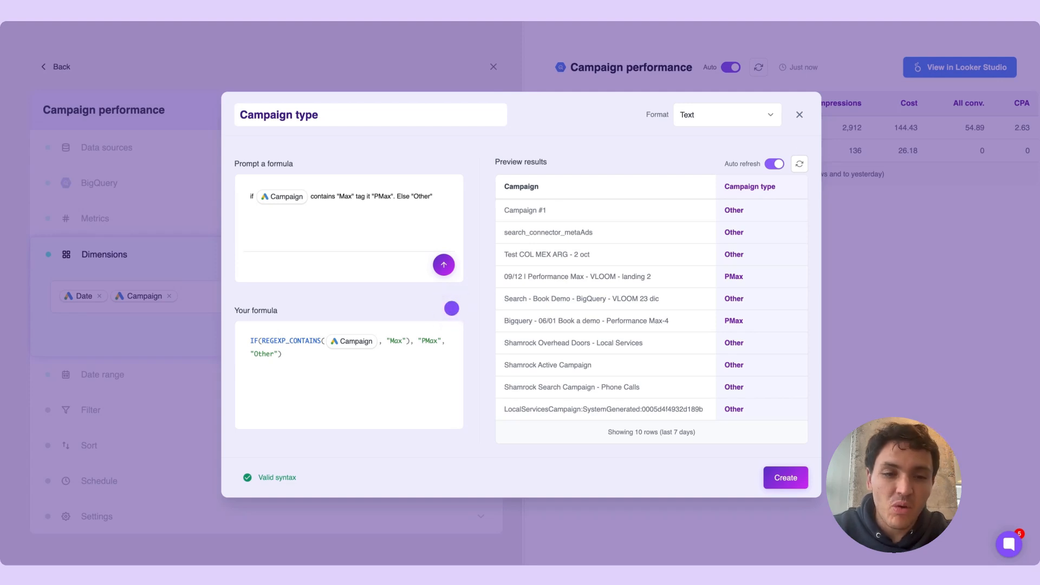
- Create the Campaign type dimension and close the dimension settings
{"action": "left_click", "coordinate": [783, 477]}
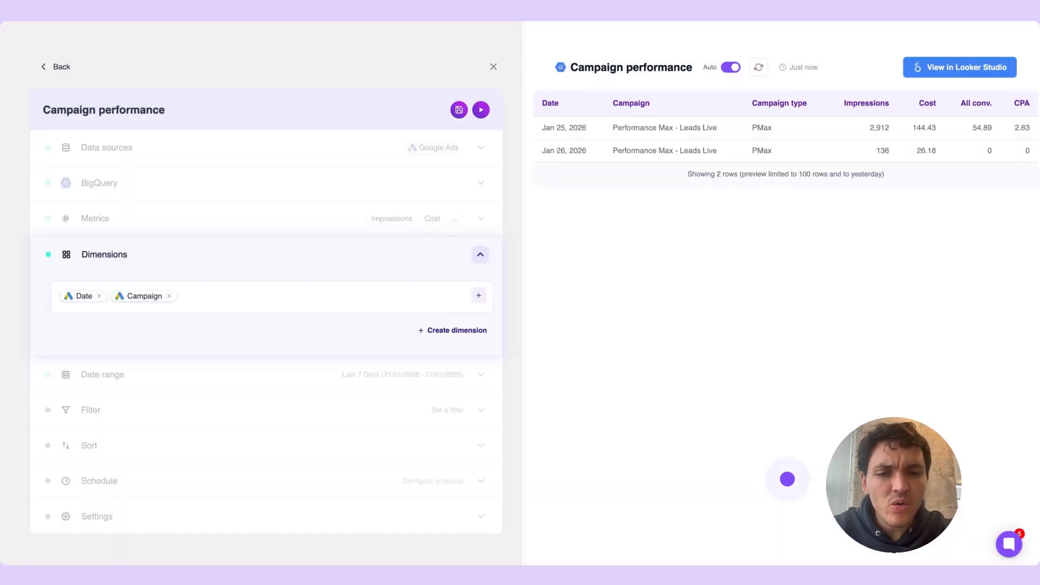
{"action": "left_click", "coordinate": [332, 256]}
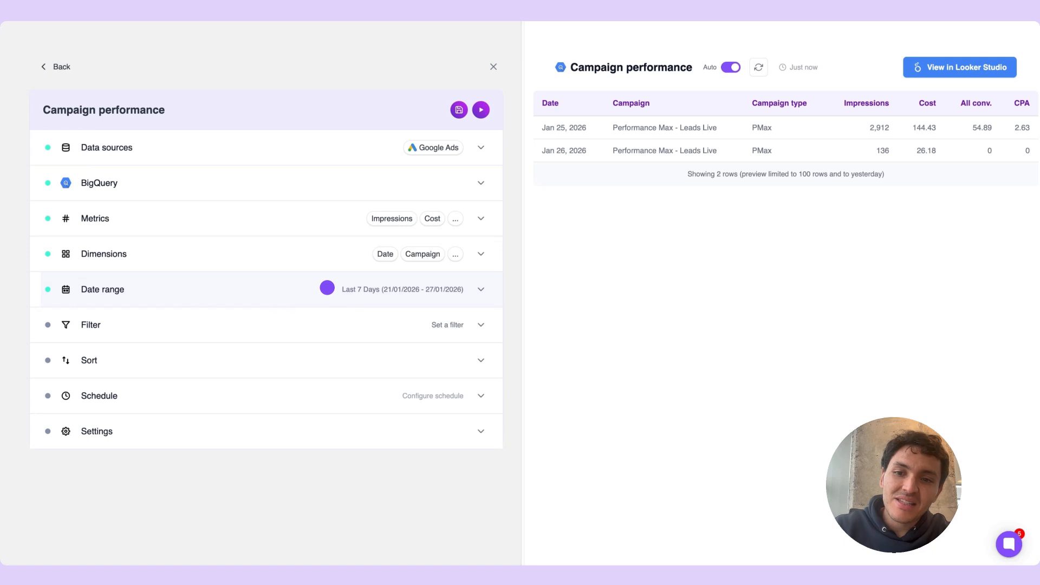
- Set the query's date range to This Month to Date and close the date settings
{"action": "left_click", "coordinate": [327, 287]}
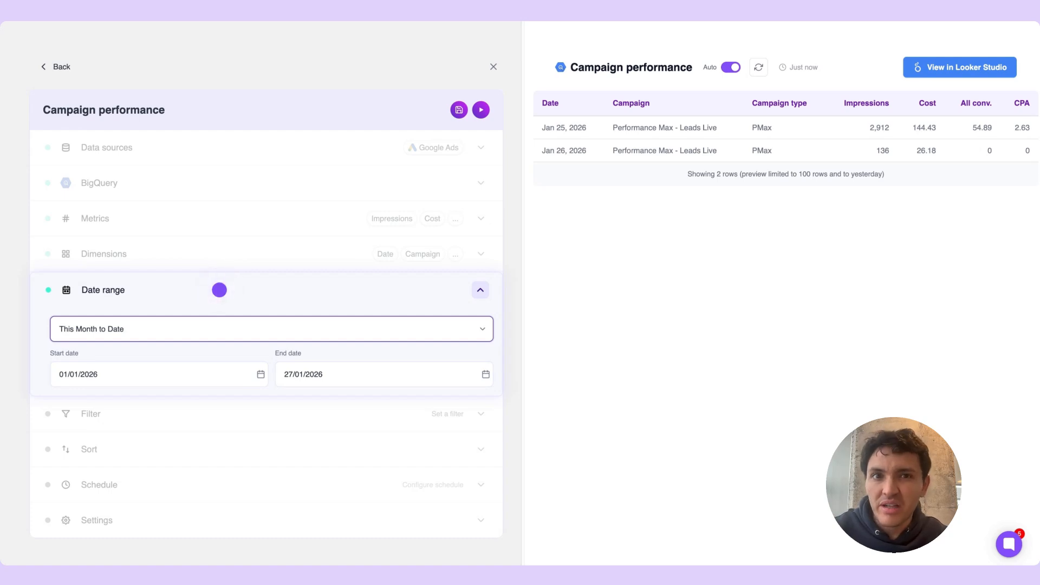
{"action": "left_click", "coordinate": [219, 289]}
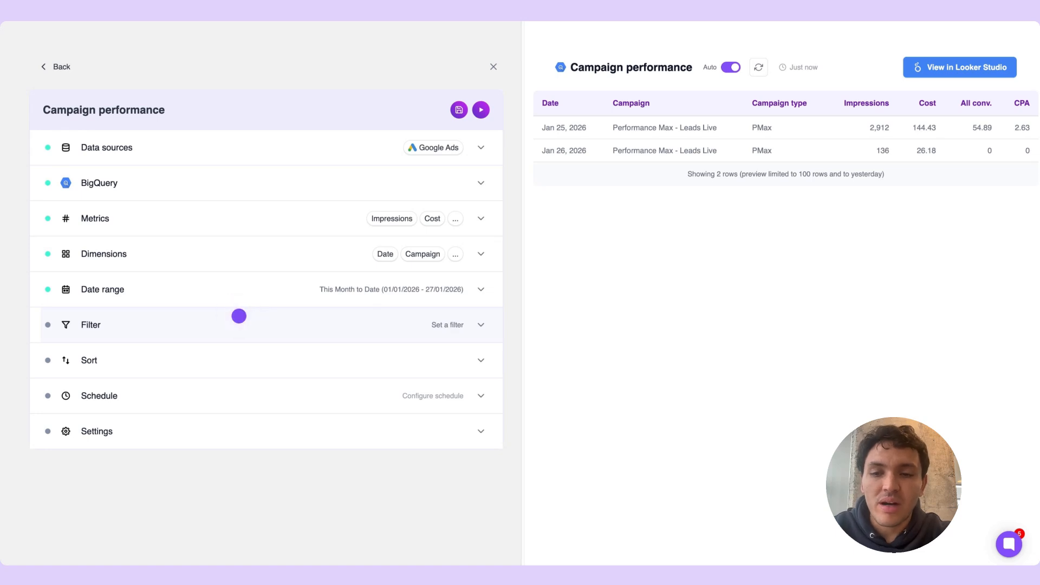
- Add a filter to the query that excludes rows where Cost equals 0, and close the filter settings
{"action": "left_click", "coordinate": [189, 325]}
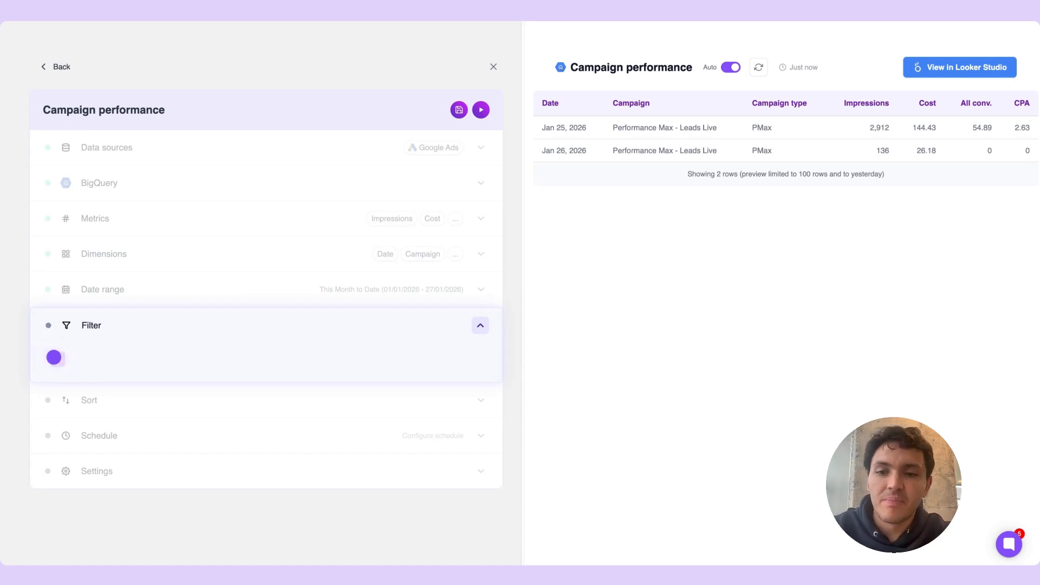
{"action": "left_click", "coordinate": [53, 357]}
{"action": "left_click", "coordinate": [106, 364]}
{"action": "left_click", "coordinate": [104, 412]}
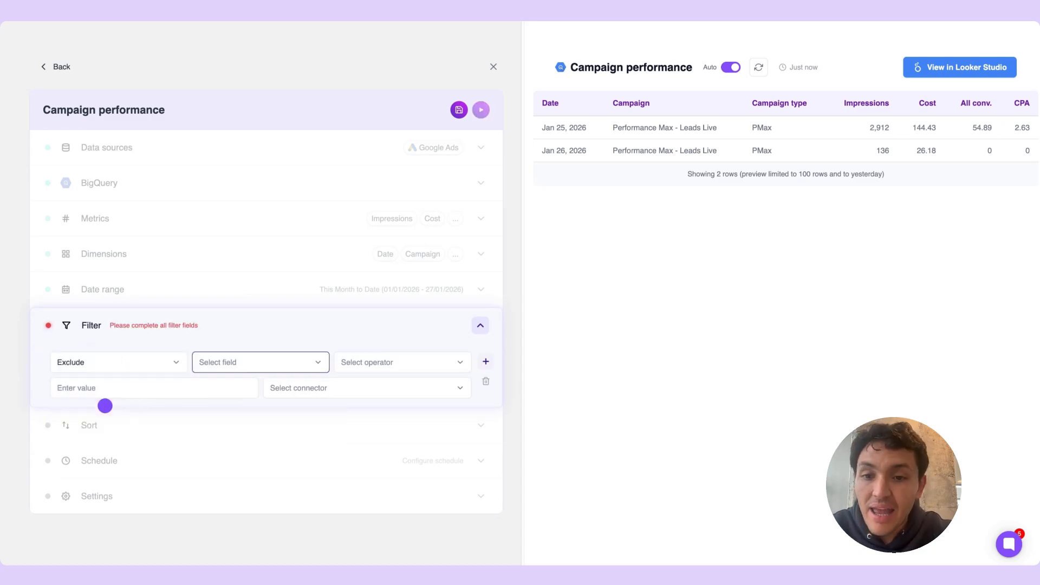
{"action": "left_click", "coordinate": [249, 362]}
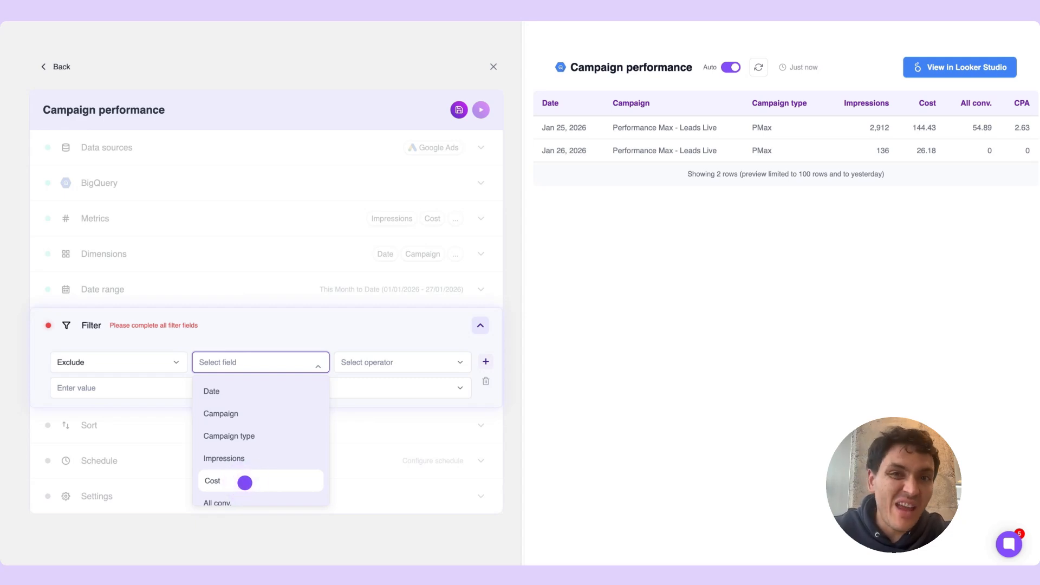
{"action": "left_click", "coordinate": [245, 482]}
{"action": "left_click", "coordinate": [391, 365]}
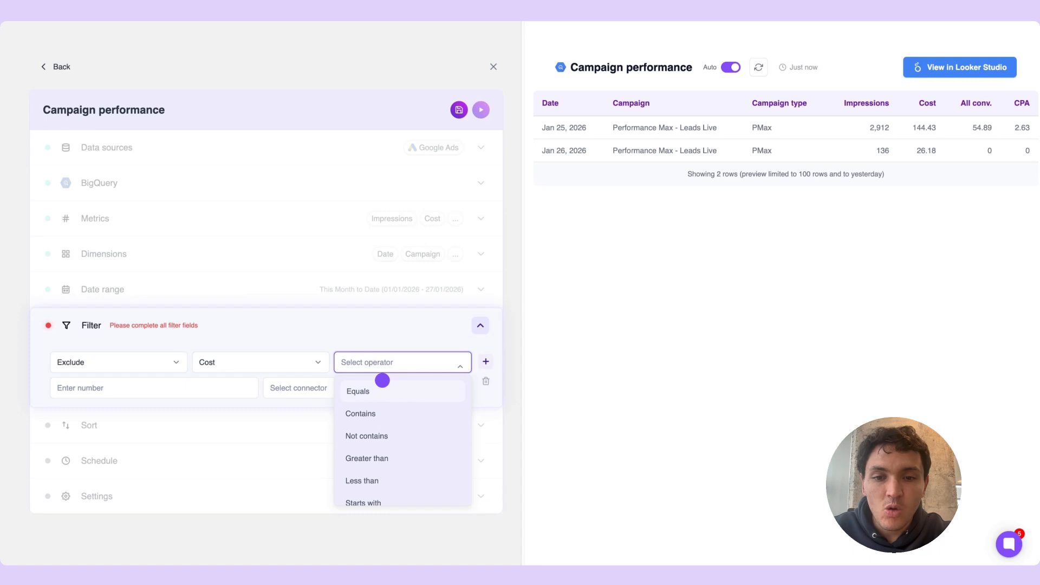
{"action": "left_click", "coordinate": [380, 387]}
{"action": "left_click", "coordinate": [176, 388]}
{"action": "type", "text": "0"}
{"action": "left_click", "coordinate": [247, 317]}
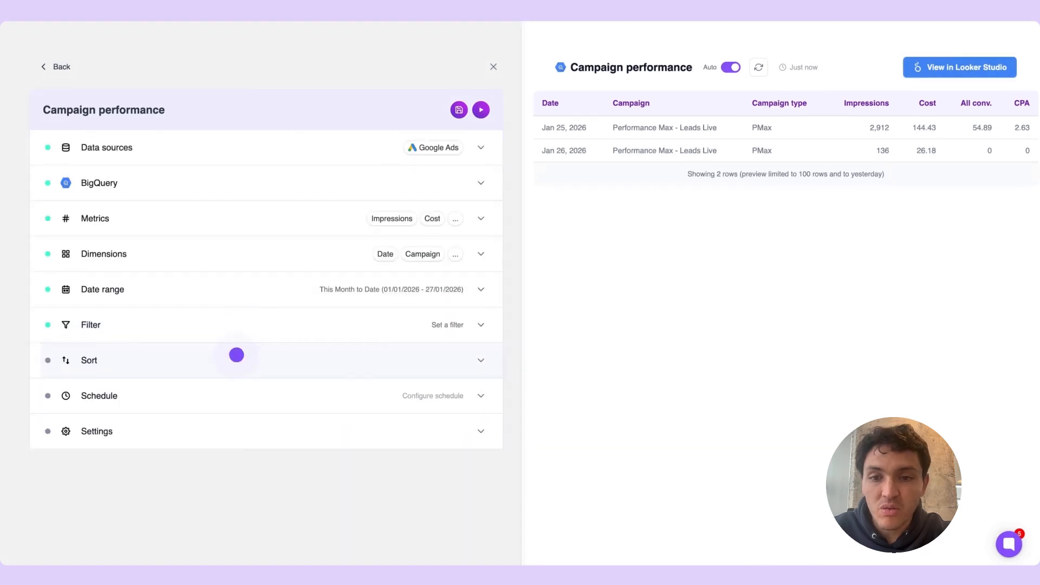
{"action": "left_click", "coordinate": [235, 361]}
{"action": "left_click", "coordinate": [235, 361]}
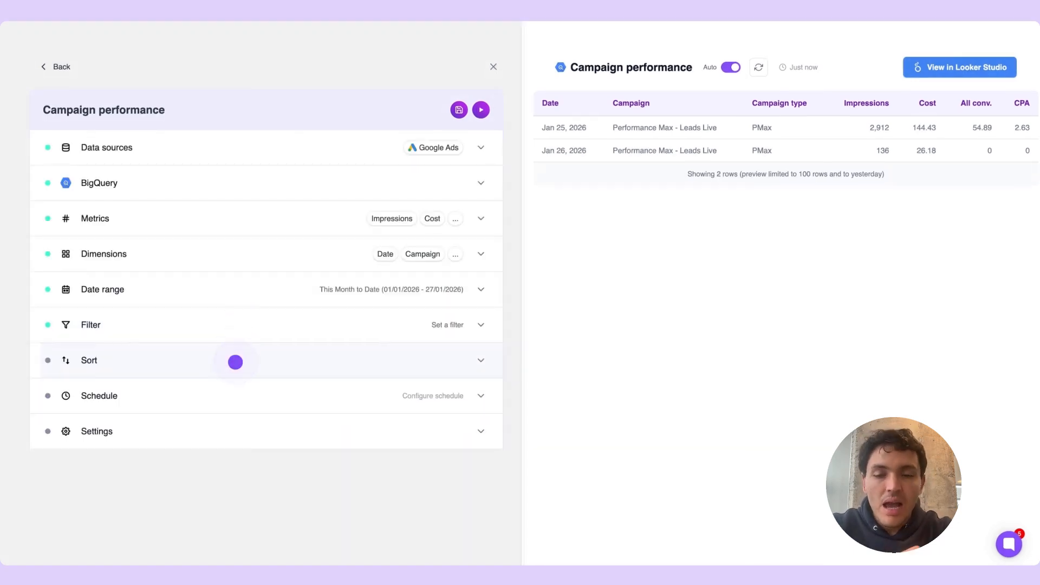
- Sort the query results by Cost in descending order and close the sort settings
{"action": "left_click", "coordinate": [236, 362]}
{"action": "left_click", "coordinate": [235, 362]}
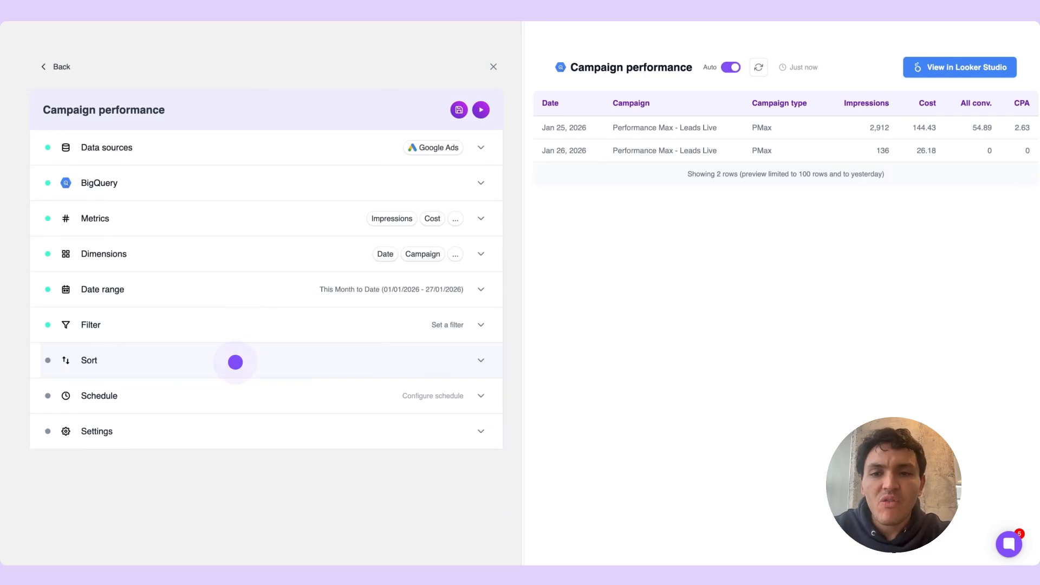
{"action": "left_click", "coordinate": [235, 361]}
{"action": "left_click", "coordinate": [235, 361]}
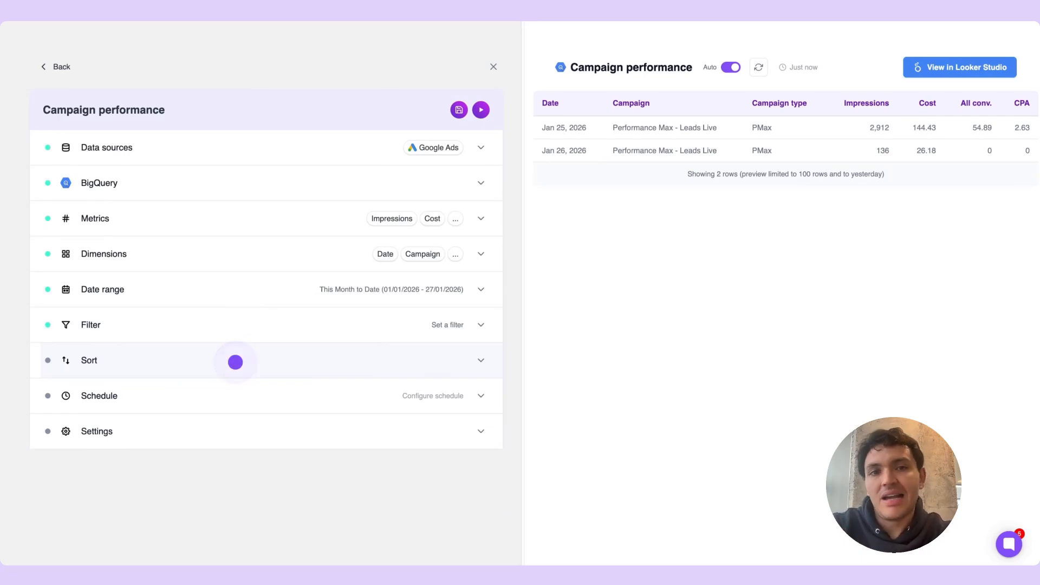
{"action": "left_click", "coordinate": [235, 362]}
{"action": "left_click", "coordinate": [183, 399]}
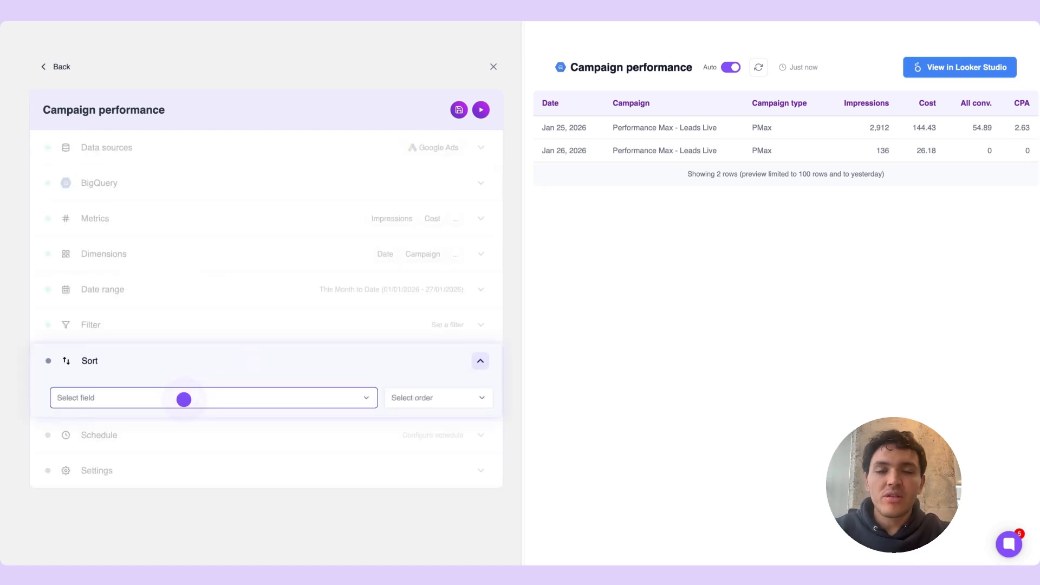
{"action": "left_click", "coordinate": [184, 399]}
{"action": "left_click", "coordinate": [183, 399]}
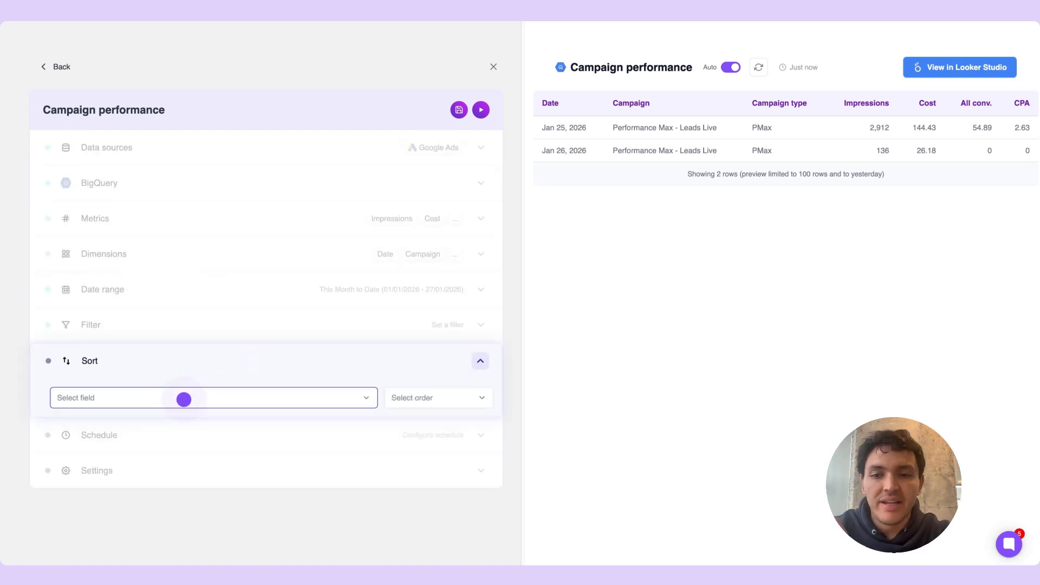
{"action": "left_click", "coordinate": [184, 399]}
{"action": "left_click", "coordinate": [151, 510]}
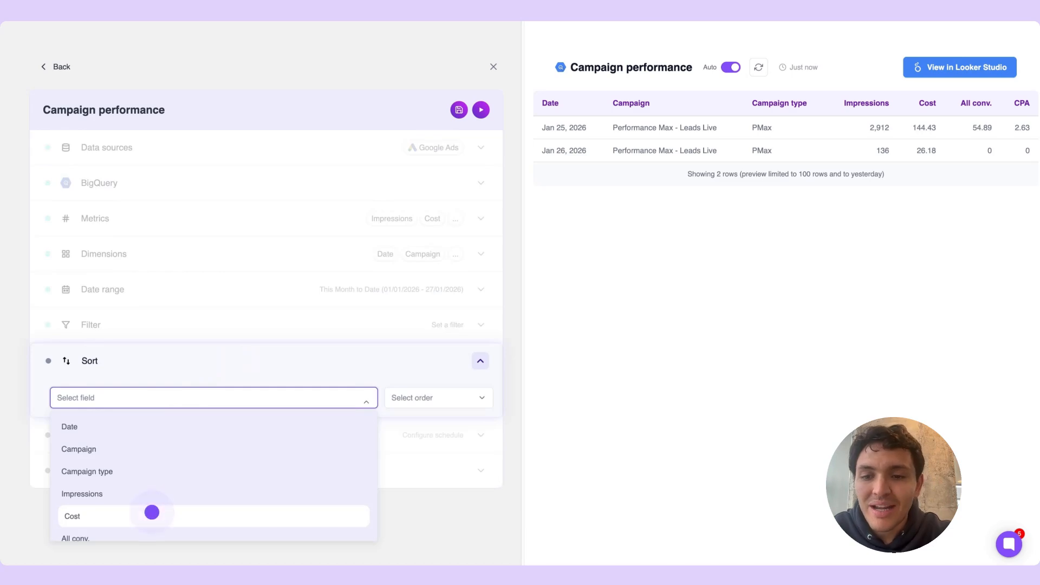
{"action": "left_click", "coordinate": [440, 398]}
{"action": "left_click", "coordinate": [431, 443]}
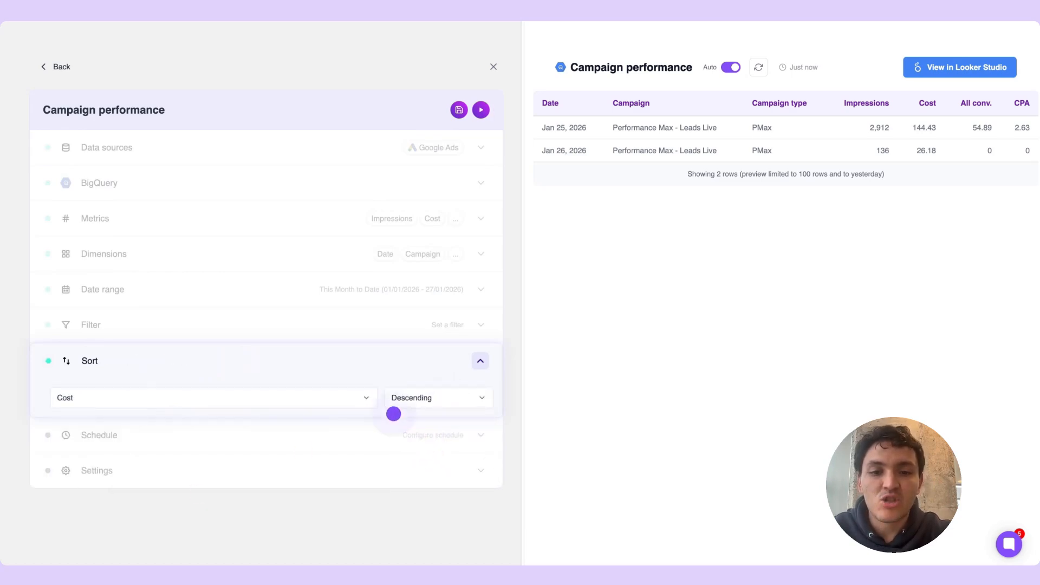
{"action": "left_click", "coordinate": [334, 361]}
{"action": "left_click", "coordinate": [334, 362]}
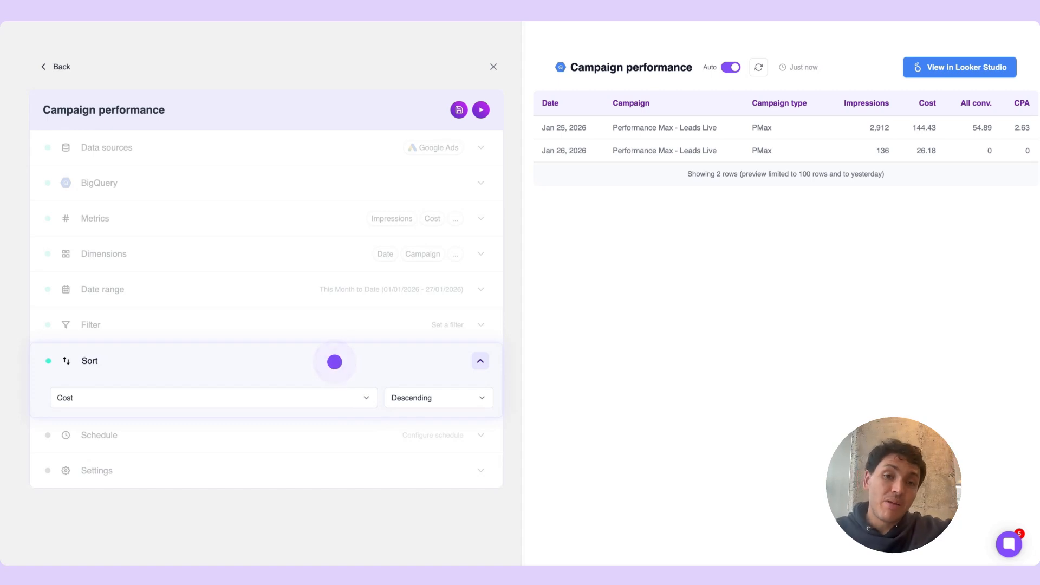
{"action": "left_click", "coordinate": [334, 362]}
{"action": "left_click", "coordinate": [334, 362]}
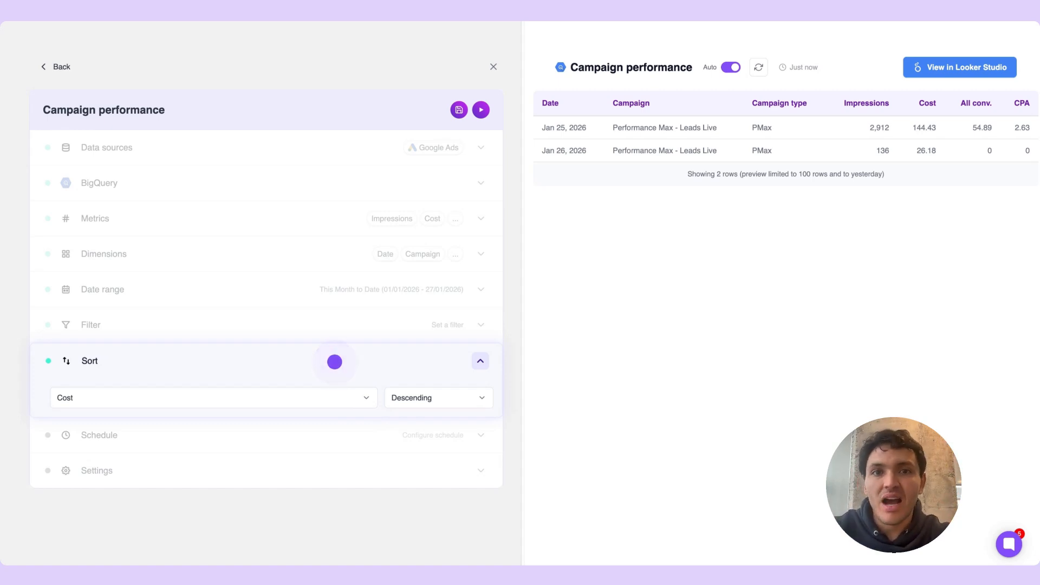
{"action": "left_click", "coordinate": [335, 362]}
- Generate the query's refresh schedule from the description "Every weekday at 8am"
{"action": "left_click", "coordinate": [329, 391]}
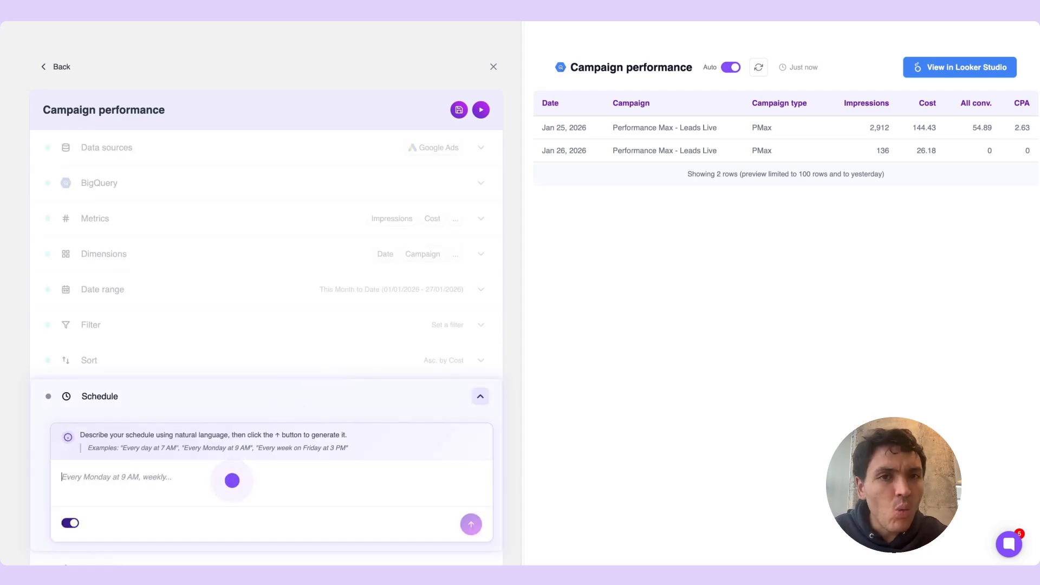
{"action": "left_click", "coordinate": [232, 481]}
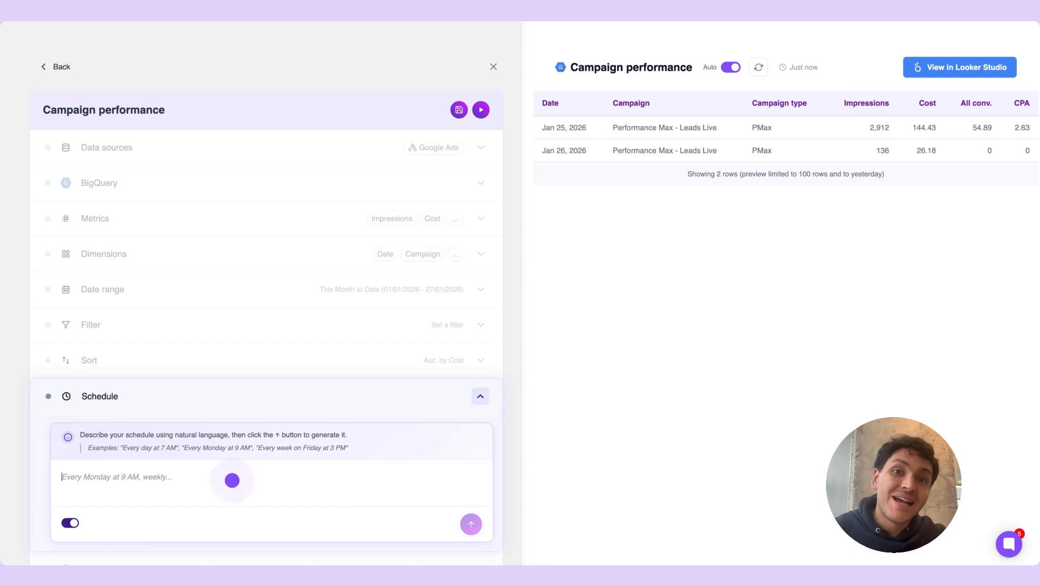
{"action": "type", "text": "Every weekday at 8am"}
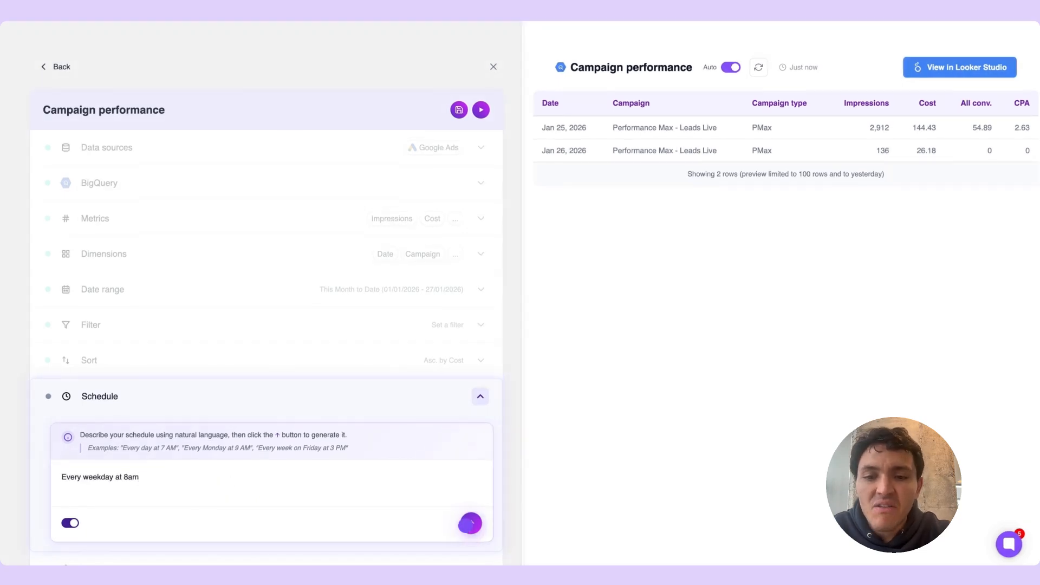
{"action": "left_click", "coordinate": [470, 524]}
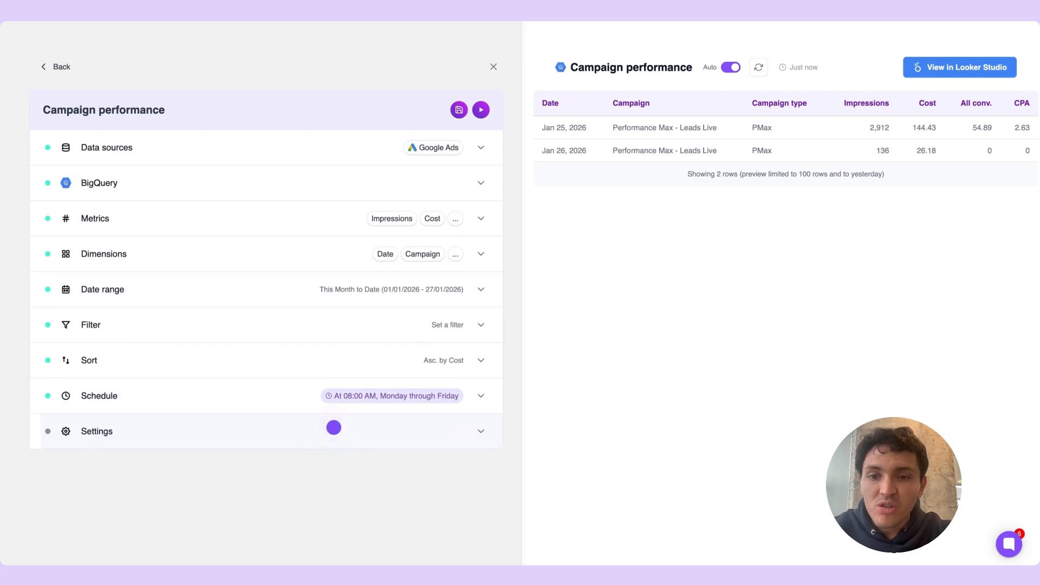
- Set the query's data refresh mode to Overwrite and close the settings
{"action": "left_click", "coordinate": [333, 428]}
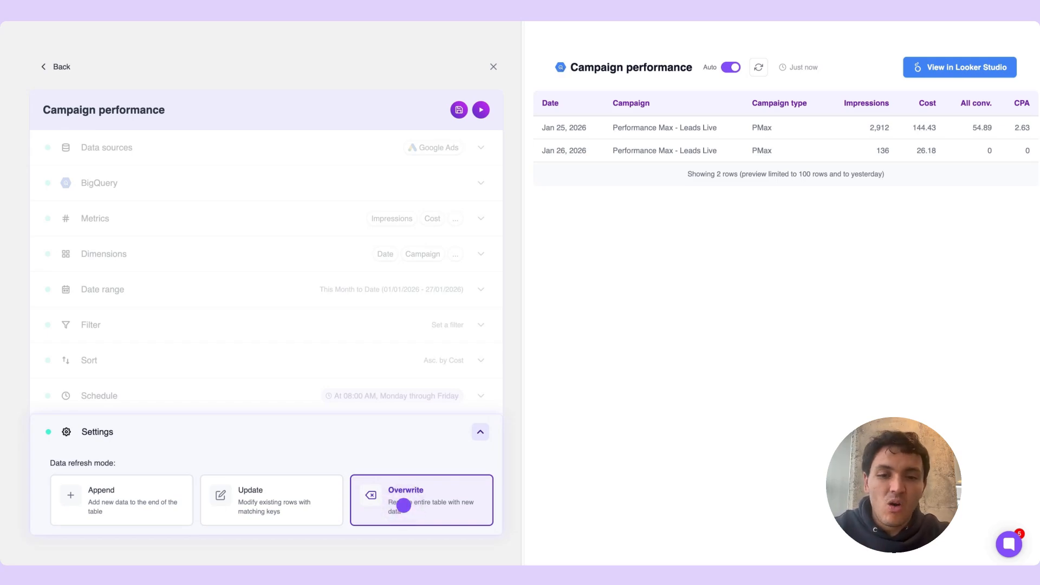
{"action": "left_click", "coordinate": [401, 431]}
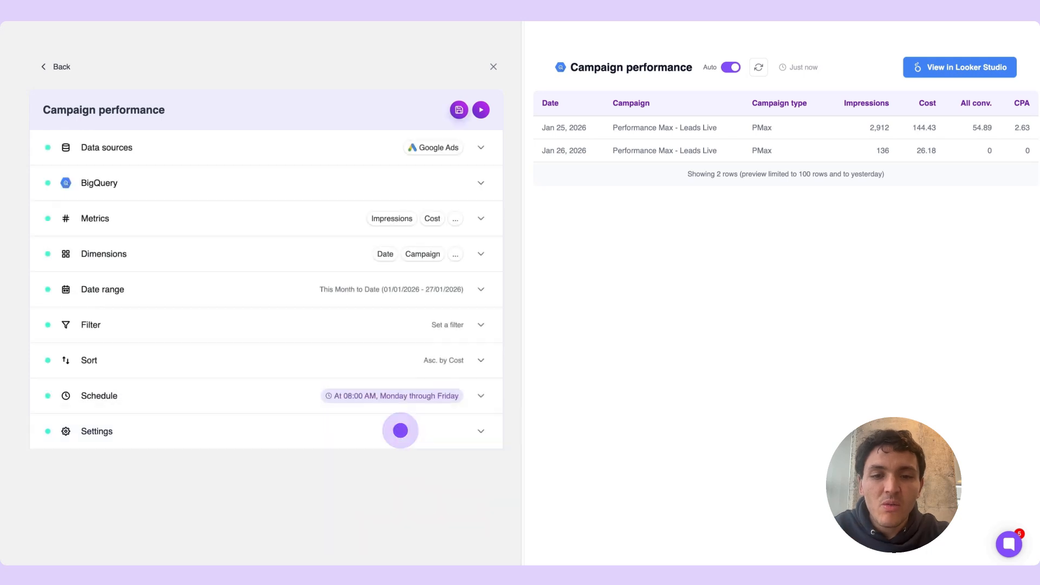
- Save the Campaign performance query and run it to send the data to BigQuery
{"action": "left_click", "coordinate": [458, 110]}
{"action": "left_click", "coordinate": [688, 234]}
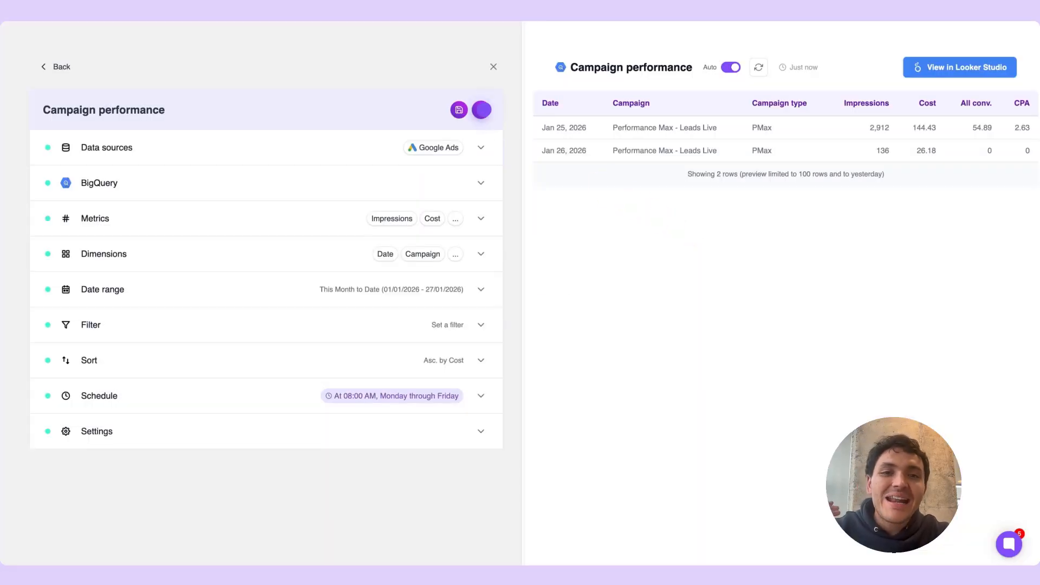
{"action": "left_click", "coordinate": [481, 110]}
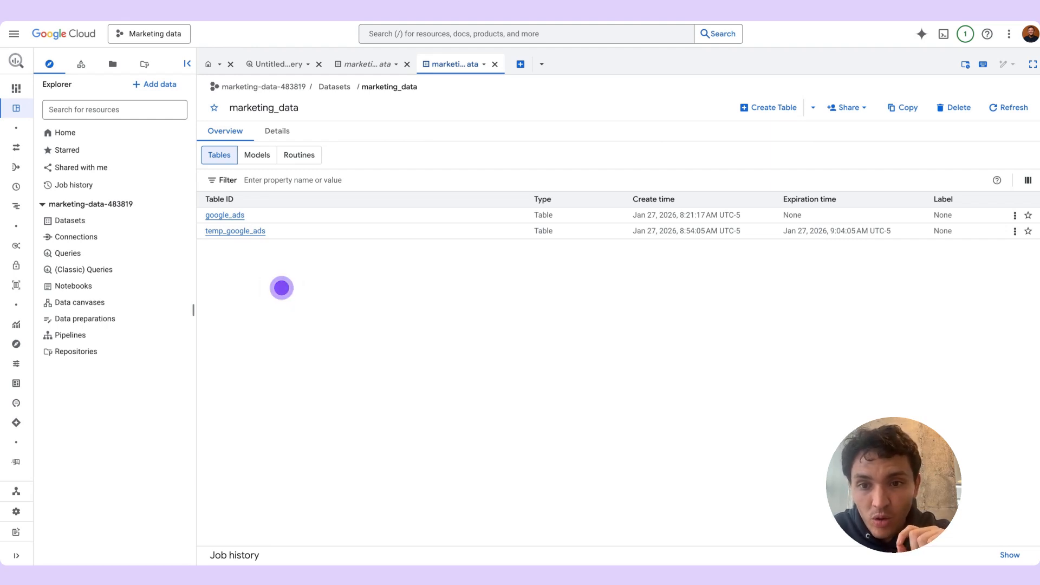
- In Google Cloud BigQuery, open the google_ads table of the marketing_data dataset and preview its rows
{"action": "left_click", "coordinate": [223, 215]}
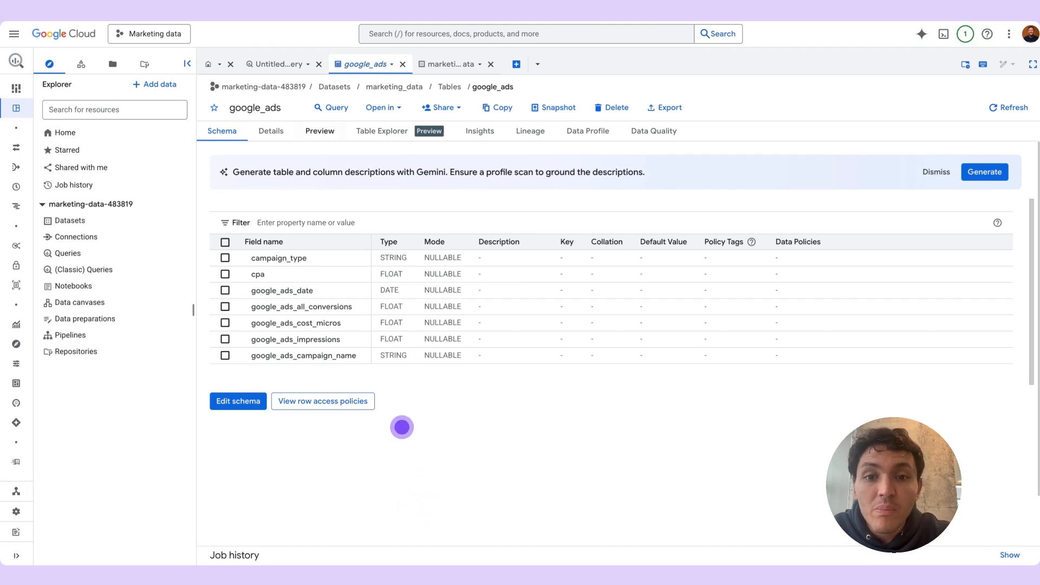
{"action": "left_click", "coordinate": [327, 131]}
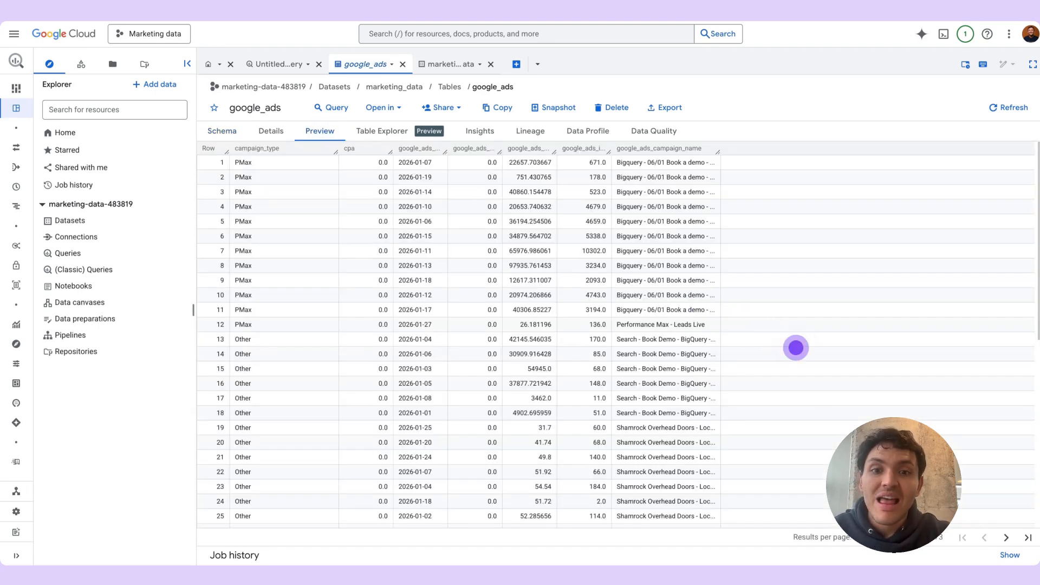